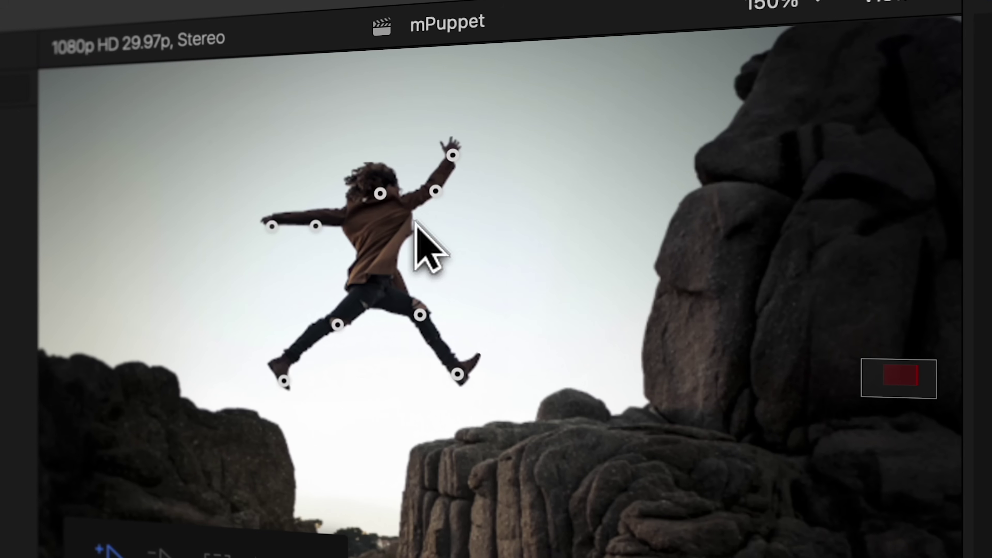
Insert the Sky clip into the empty mPuppet timeline
{"action": "left_click", "coordinate": [452, 162]}
{"action": "left_click", "coordinate": [321, 219]}
{"action": "left_click", "coordinate": [448, 380]}
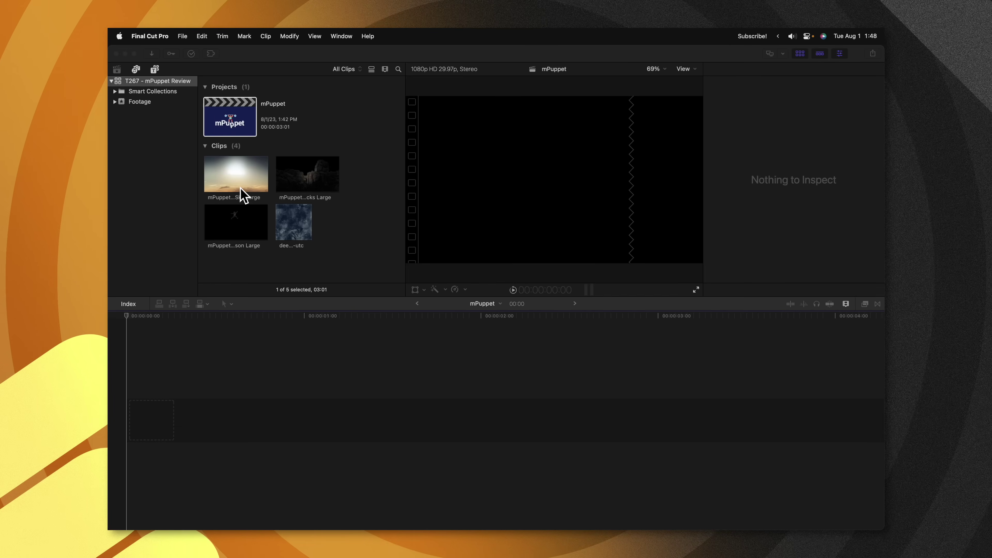
{"action": "left_click", "coordinate": [239, 188]}
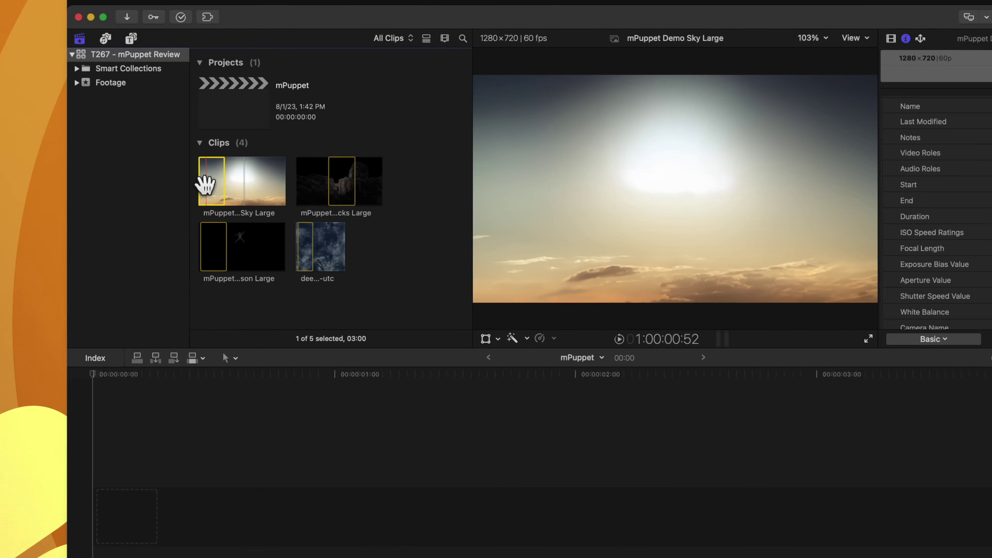
{"action": "key", "text": "w"}
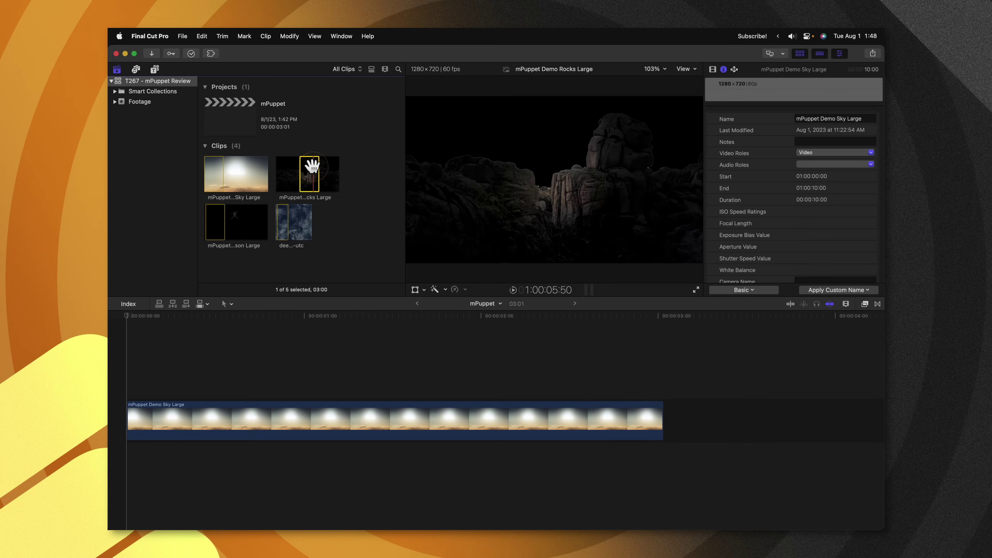
Connect Rocks above Sky, then Person Large above Rocks
{"action": "key", "text": "q"}
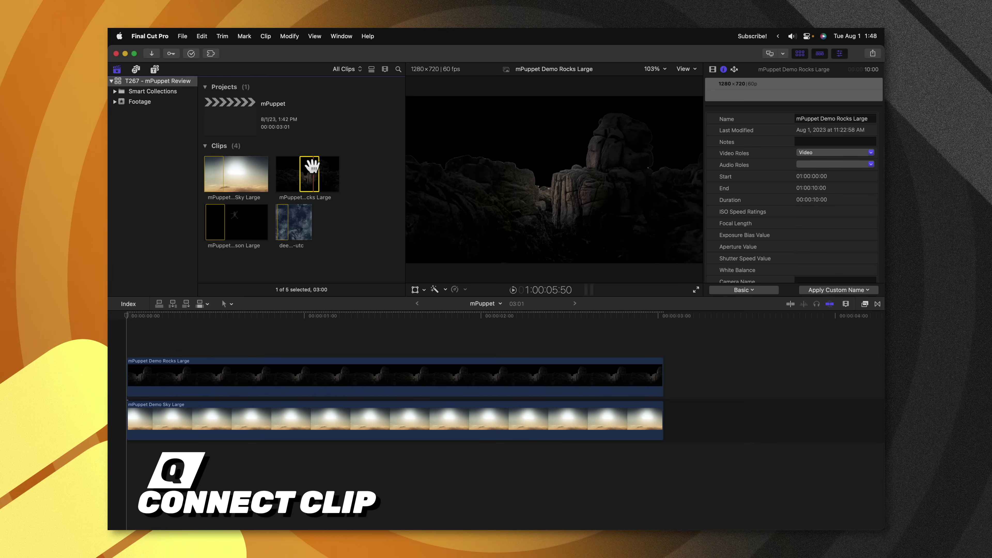
{"action": "left_click", "coordinate": [216, 214]}
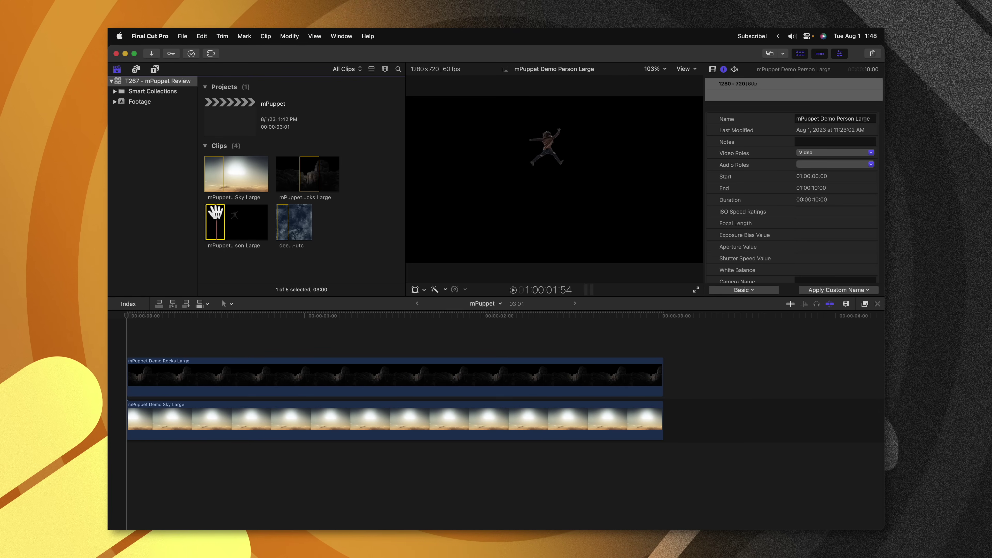
{"action": "key", "text": "q"}
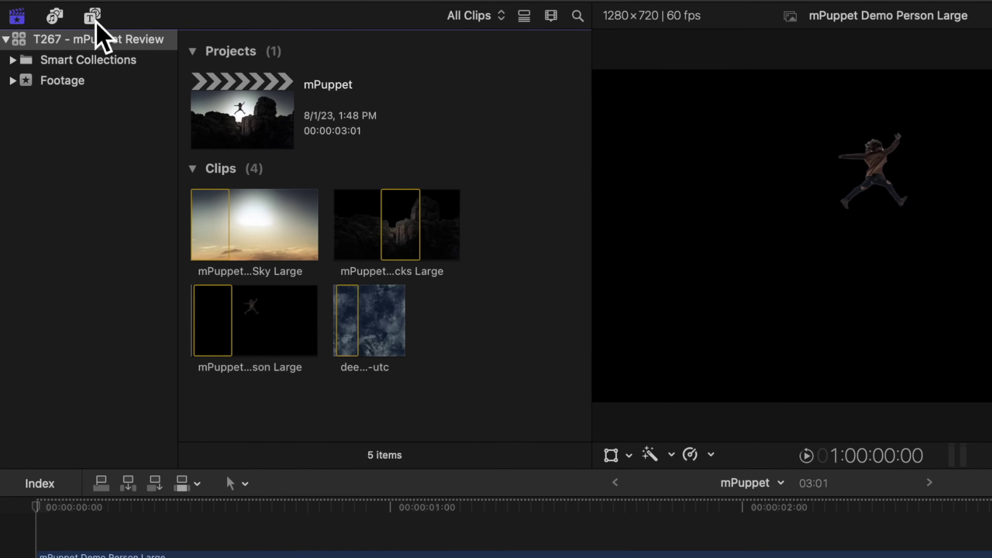
Show the mPuppet category in the Titles and Generators browser
{"action": "left_click", "coordinate": [154, 69]}
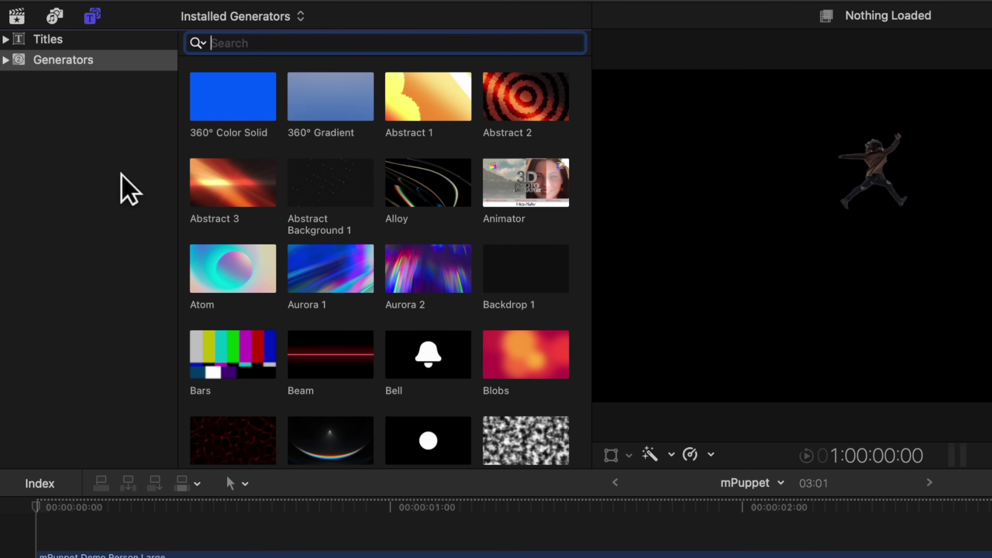
{"action": "left_click", "coordinate": [6, 60]}
{"action": "scroll", "coordinate": [102, 226], "scroll_direction": "down", "scroll_amount": 2}
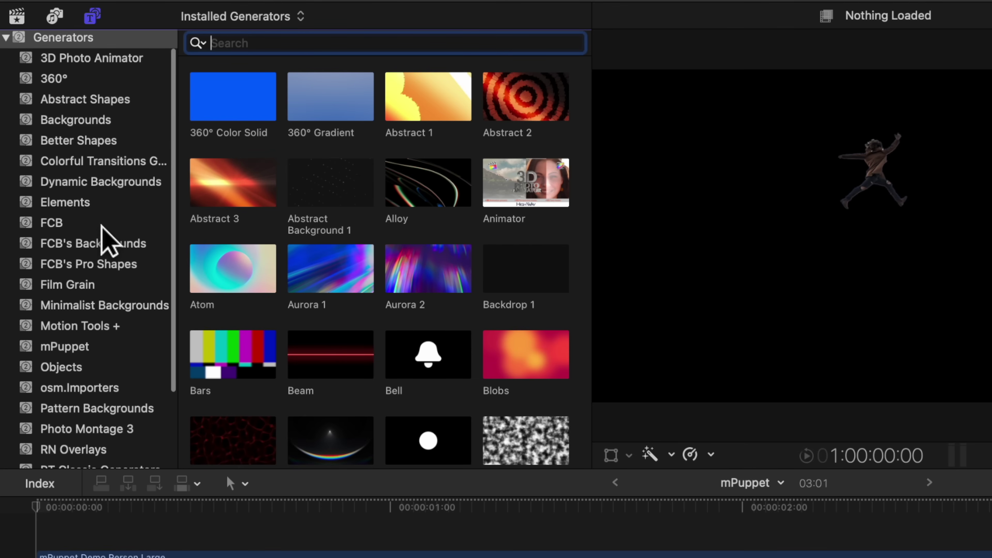
{"action": "left_click", "coordinate": [74, 346]}
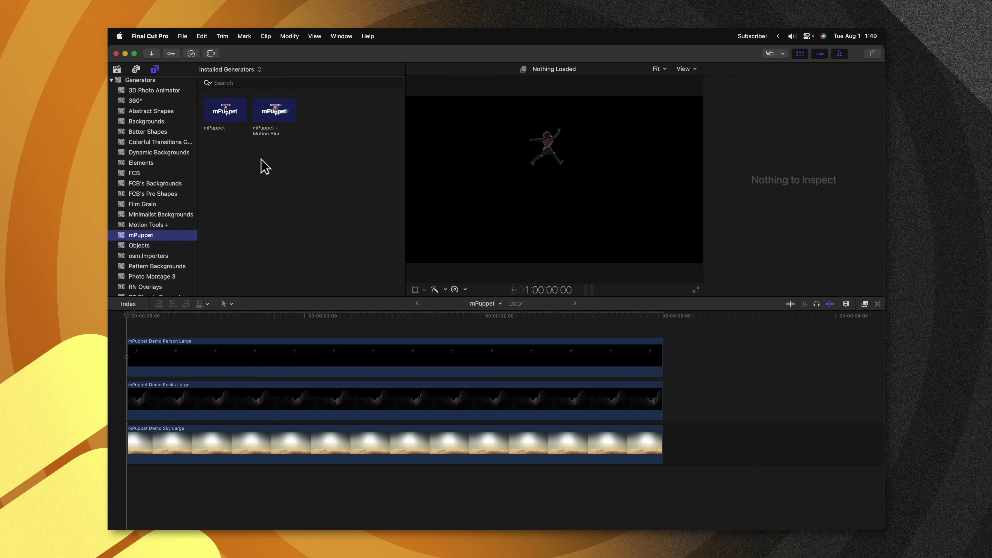
Place the mPuppet generator above the stacked clips and trim it to end at 3:01
{"action": "left_click", "coordinate": [225, 111]}
{"action": "left_click_drag", "start_coordinate": [225, 111], "coordinate": [130, 327]}
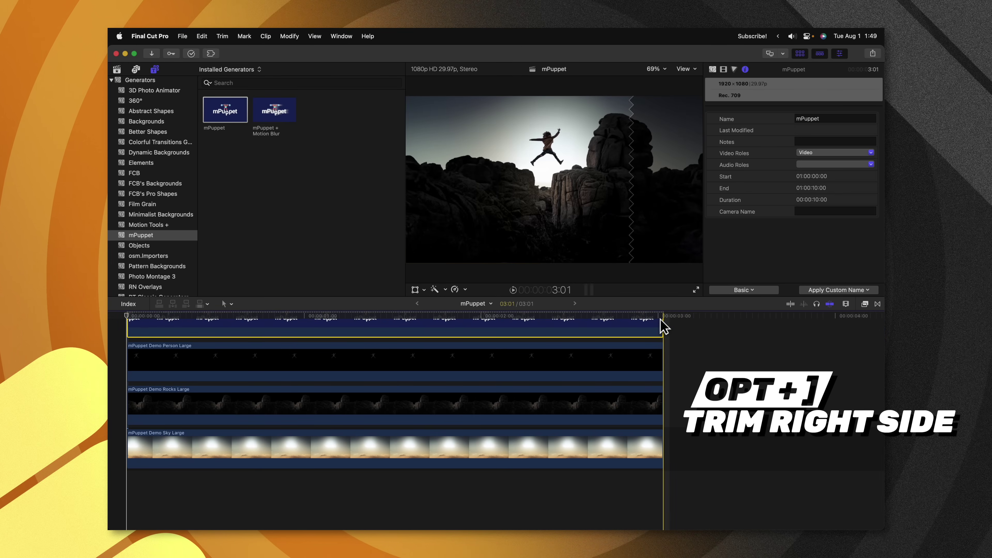
{"action": "key", "text": "alt+bracketright"}
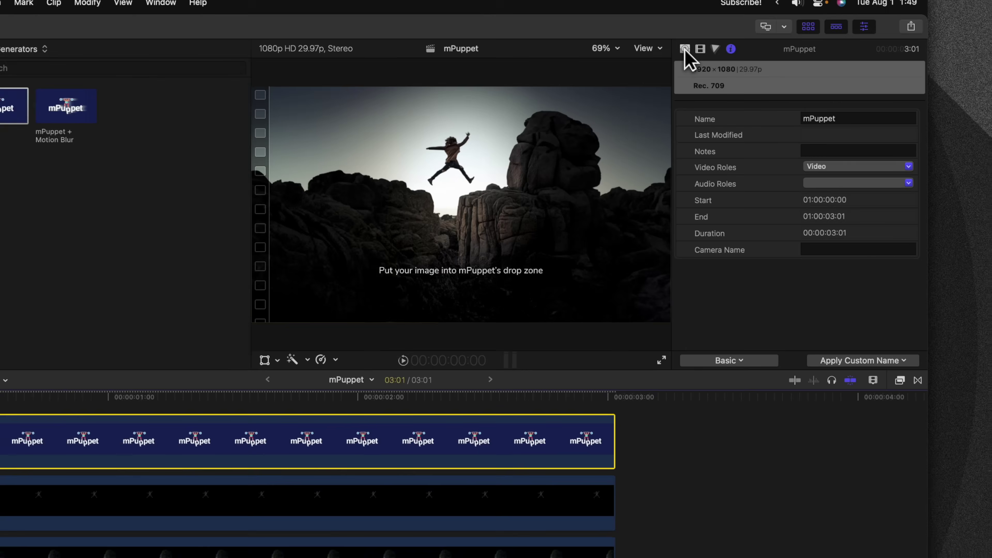
Set the mPuppet generator's drop zone source to the Person Large clip
{"action": "left_click", "coordinate": [685, 50]}
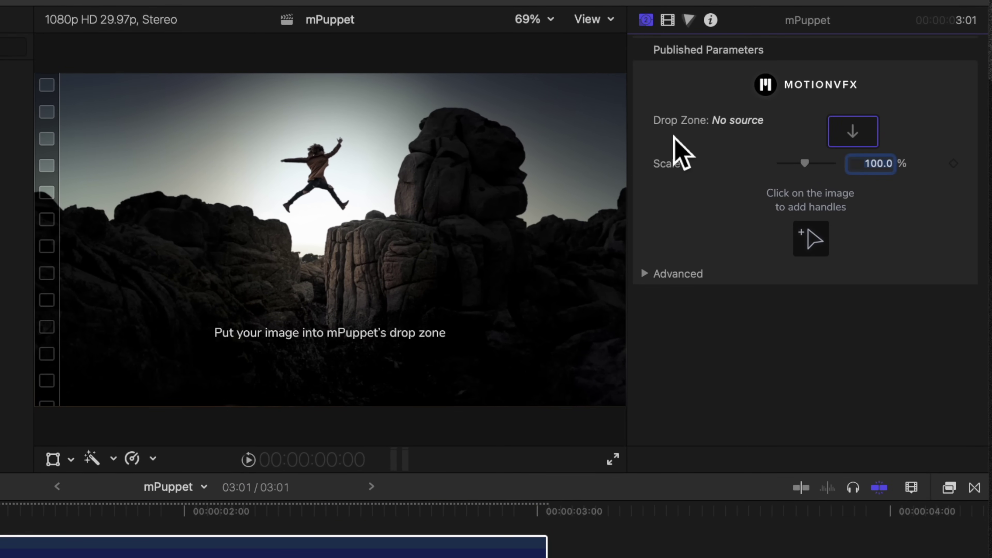
{"action": "left_click", "coordinate": [859, 135]}
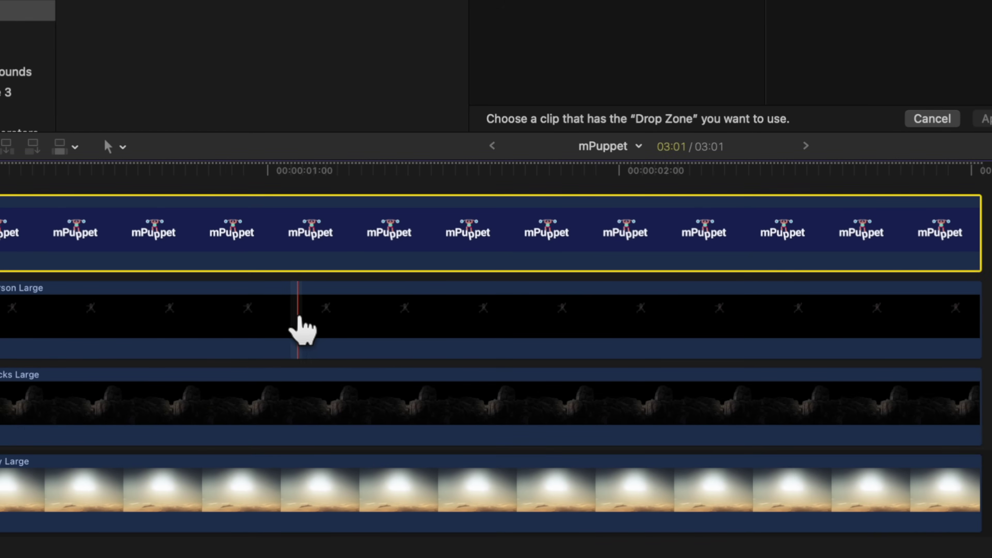
{"action": "left_click", "coordinate": [257, 323]}
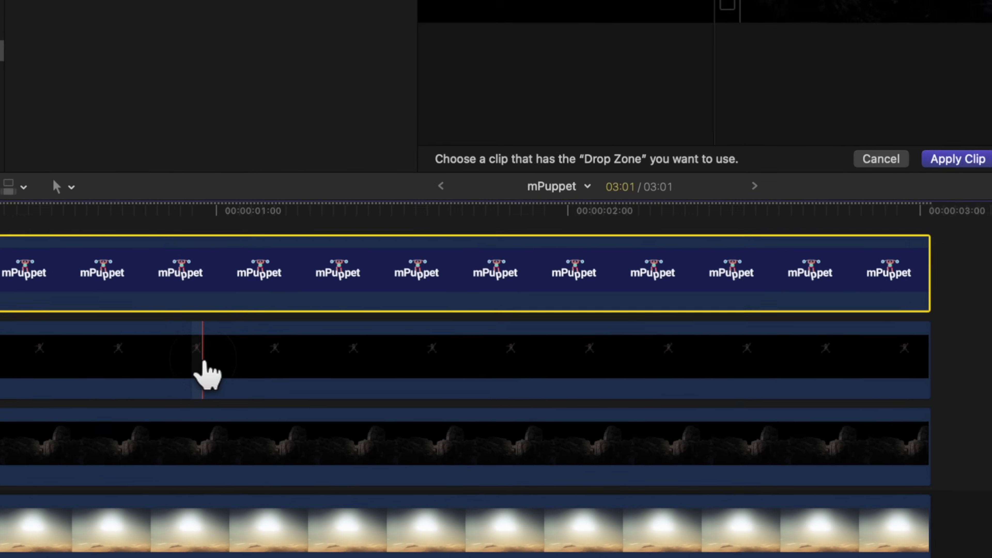
{"action": "left_click", "coordinate": [755, 321]}
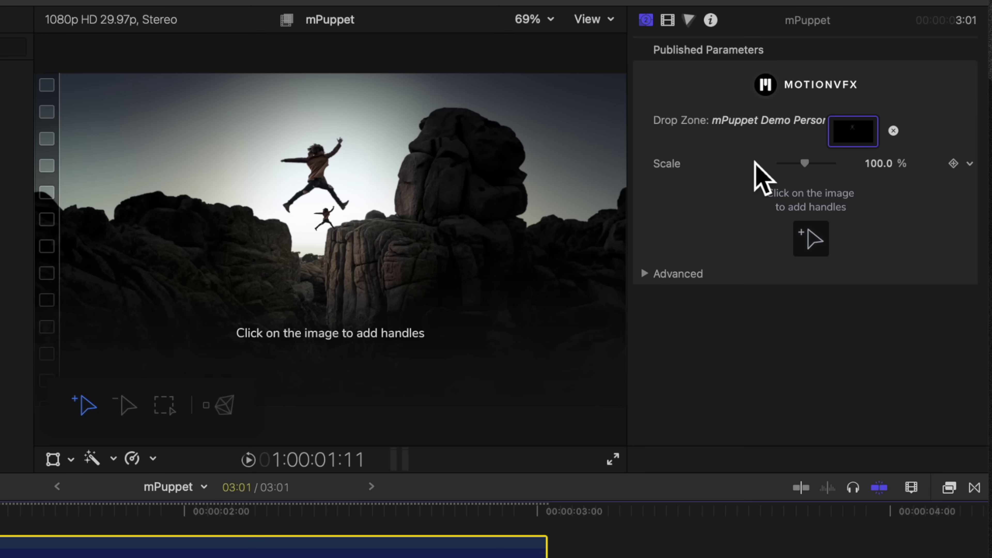
Scale the puppet up to about 300 %
{"action": "left_click_drag", "start_coordinate": [879, 164], "coordinate": [879, 167]}
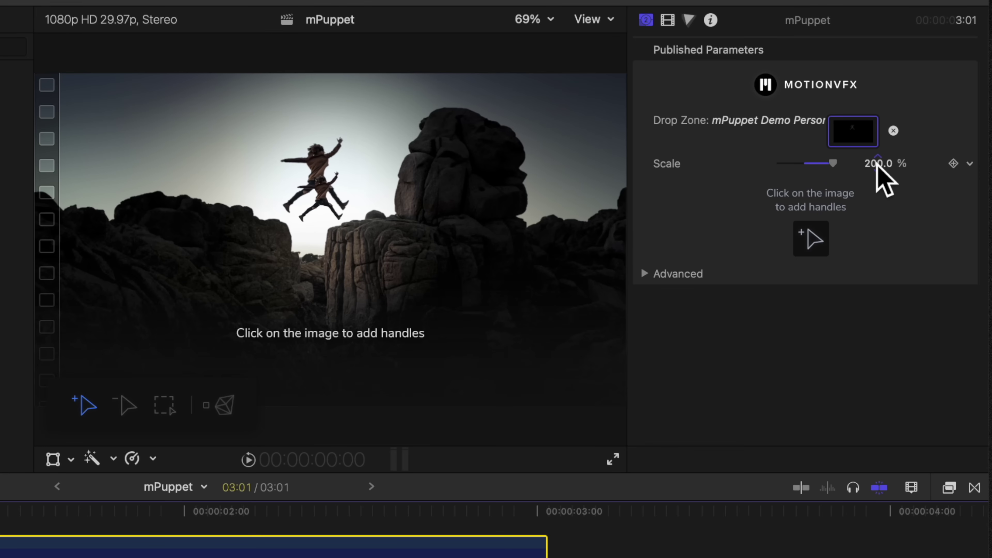
{"action": "mouse_move", "coordinate": [876, 163]}
{"action": "left_mouse_down"}
{"action": "mouse_move", "coordinate": [883, 157]}
{"action": "mouse_move", "coordinate": [869, 166]}
{"action": "left_mouse_up"}
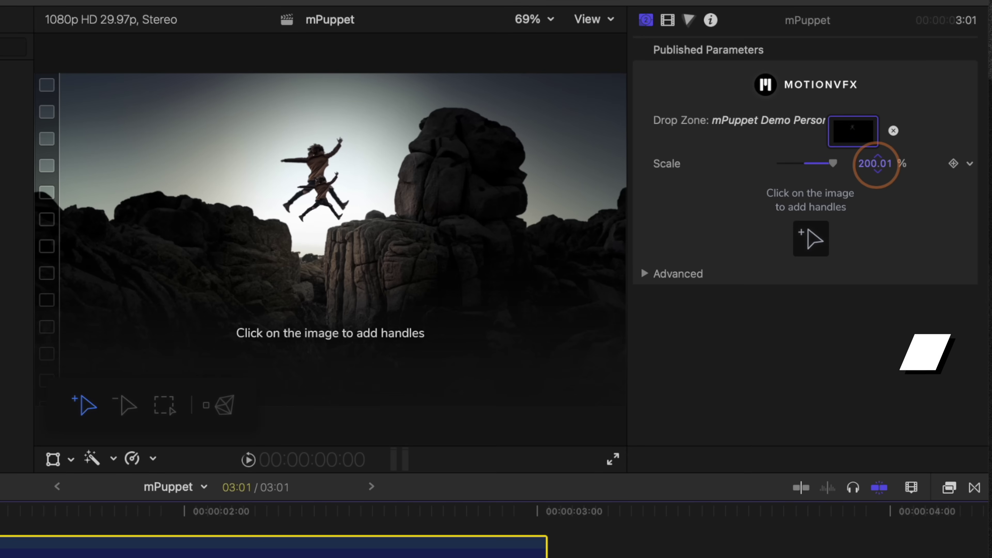
{"action": "mouse_move", "coordinate": [876, 164]}
{"action": "left_mouse_down"}
{"action": "mouse_move", "coordinate": [876, 153]}
{"action": "mouse_move", "coordinate": [876, 170]}
{"action": "left_mouse_up"}
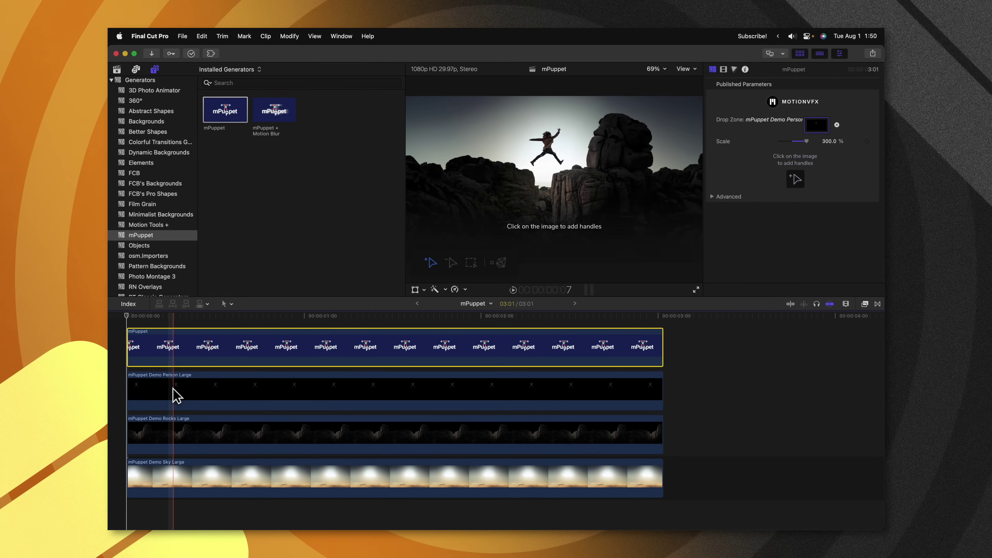
Hide the original Person Large layer, select the mPuppet clip, and zoom the viewer to 150 %
{"action": "left_click", "coordinate": [72, 443]}
{"action": "key", "text": "v"}
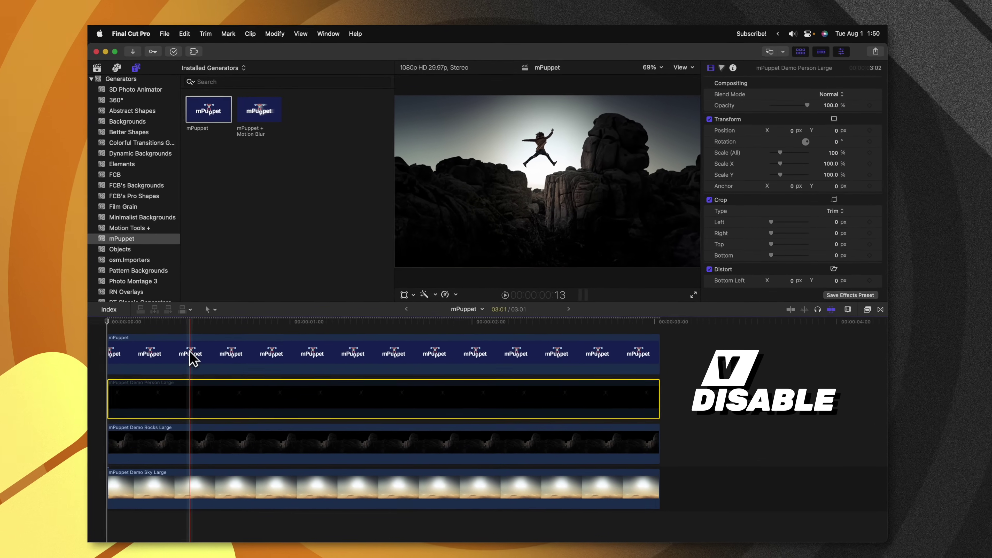
{"action": "left_click", "coordinate": [191, 352]}
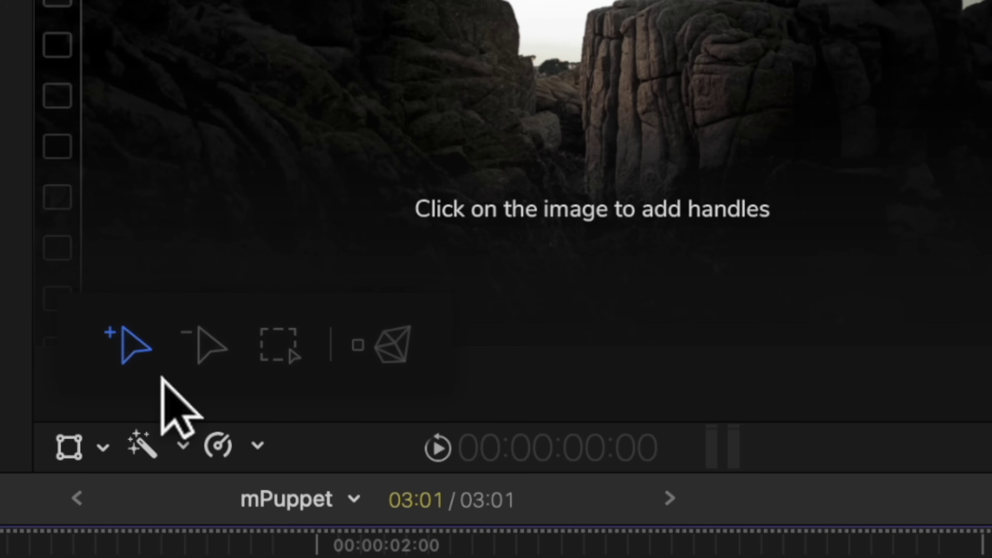
{"action": "left_click_drag", "start_coordinate": [180, 375], "coordinate": [199, 343]}
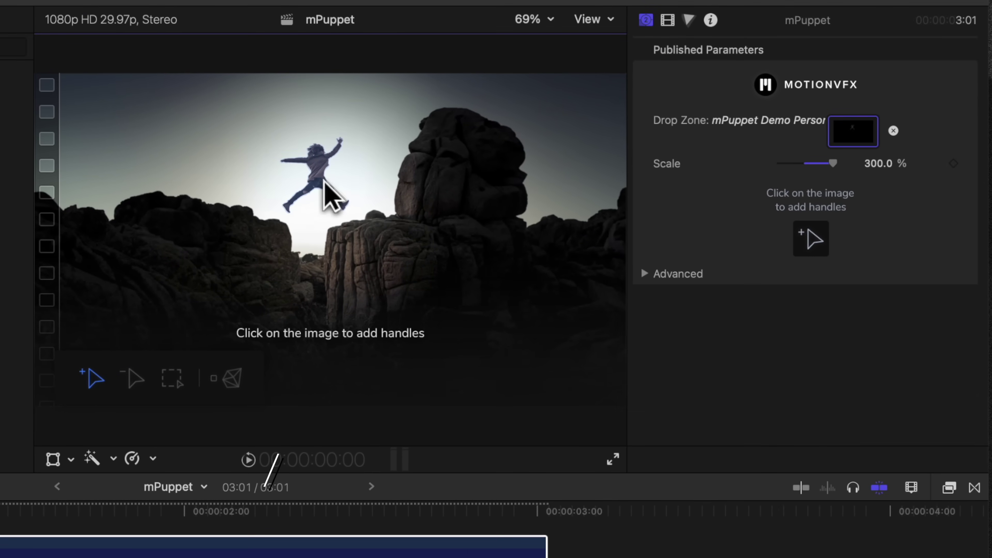
{"action": "key", "text": "super+equal"}
{"action": "key", "text": "super+equal"}
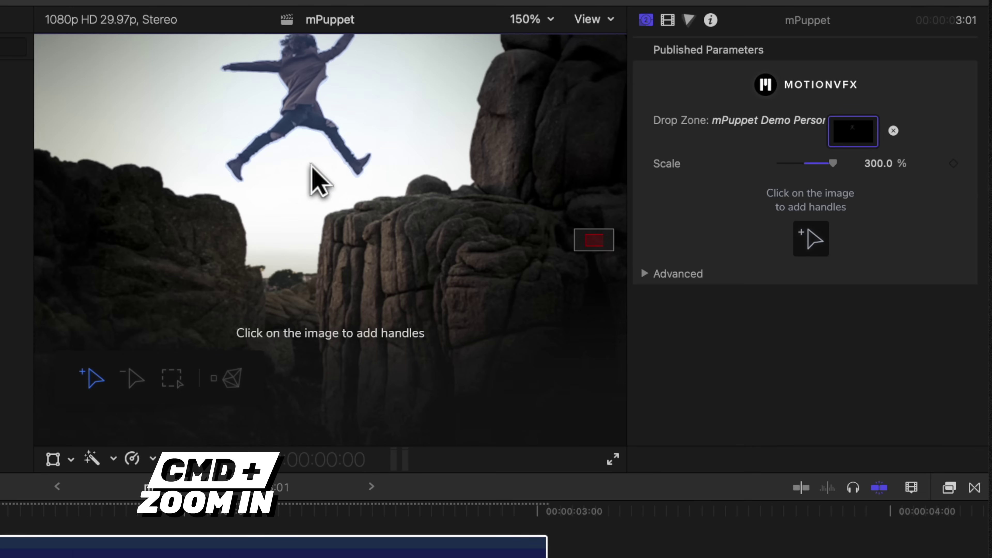
{"action": "left_click_drag", "start_coordinate": [587, 239], "coordinate": [583, 239]}
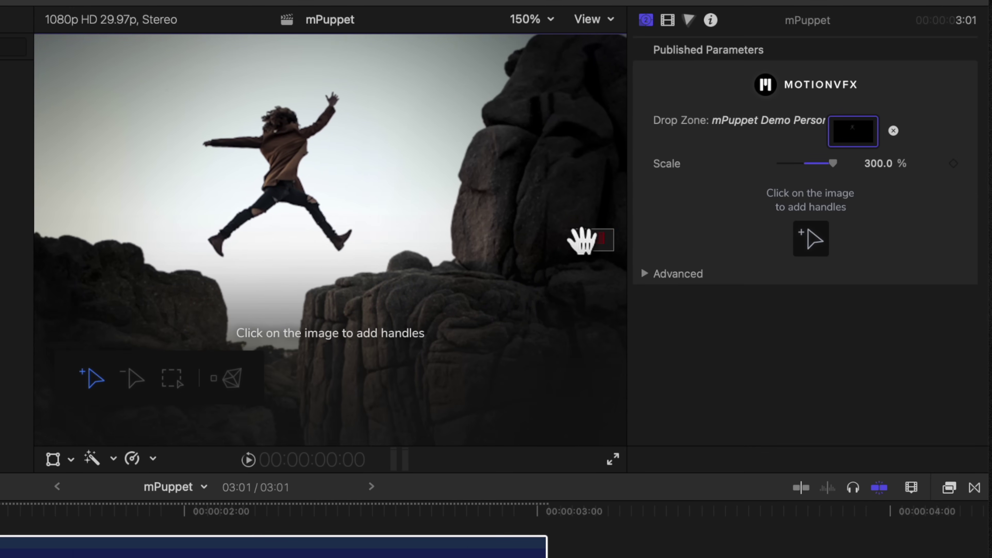
Add puppet handles on the raised hand, right arm, left foot and right foot
{"action": "left_click", "coordinate": [334, 103]}
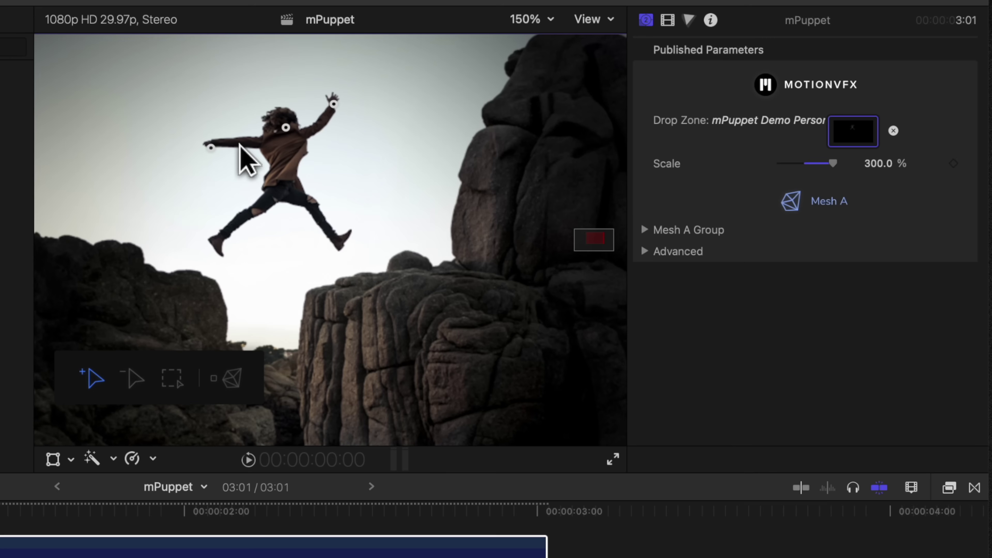
{"action": "left_click", "coordinate": [322, 126]}
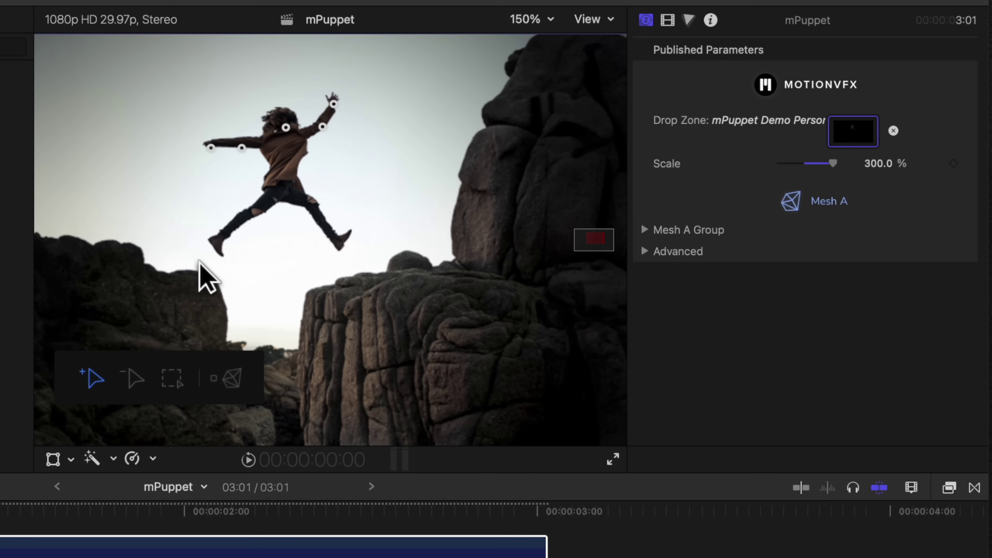
{"action": "left_click", "coordinate": [220, 251]}
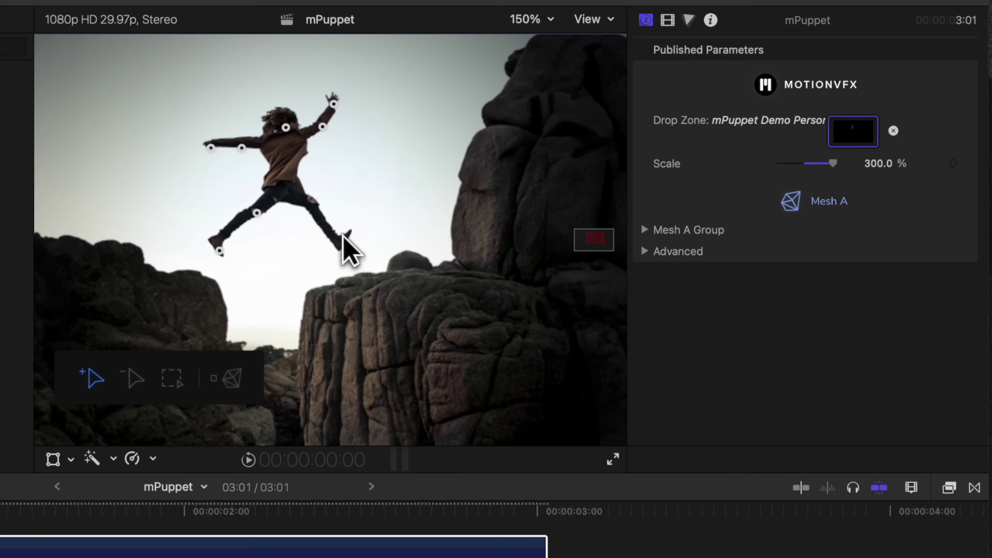
{"action": "left_click", "coordinate": [337, 243]}
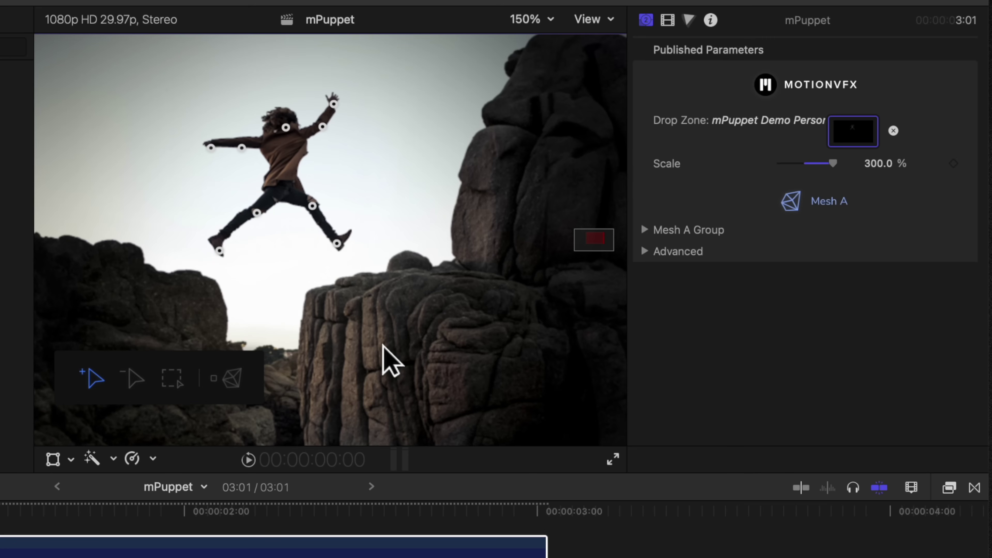
{"action": "left_click", "coordinate": [338, 106]}
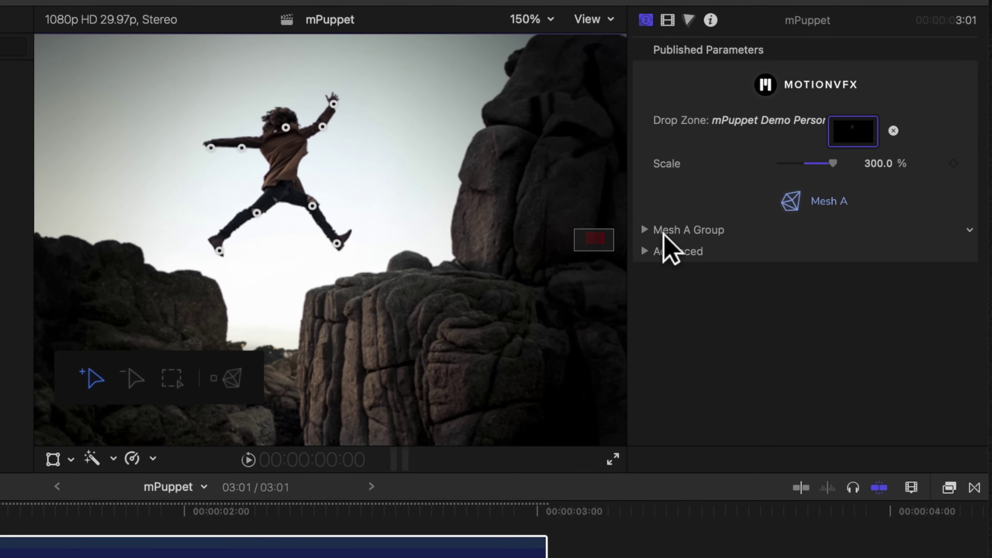
Show the mesh overlay and set Mesh A density to Sparse after trying Extreme
{"action": "left_click", "coordinate": [643, 231]}
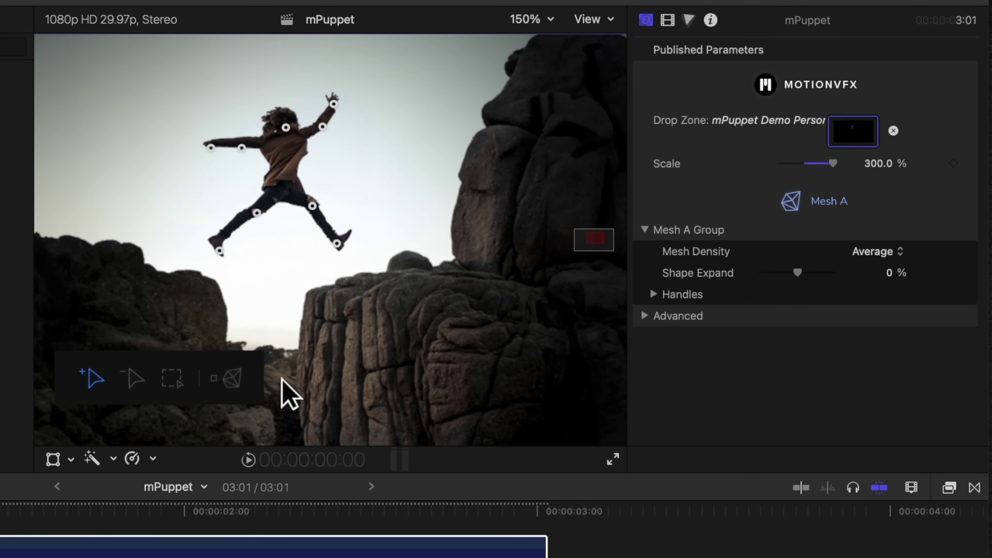
{"action": "left_click", "coordinate": [233, 379]}
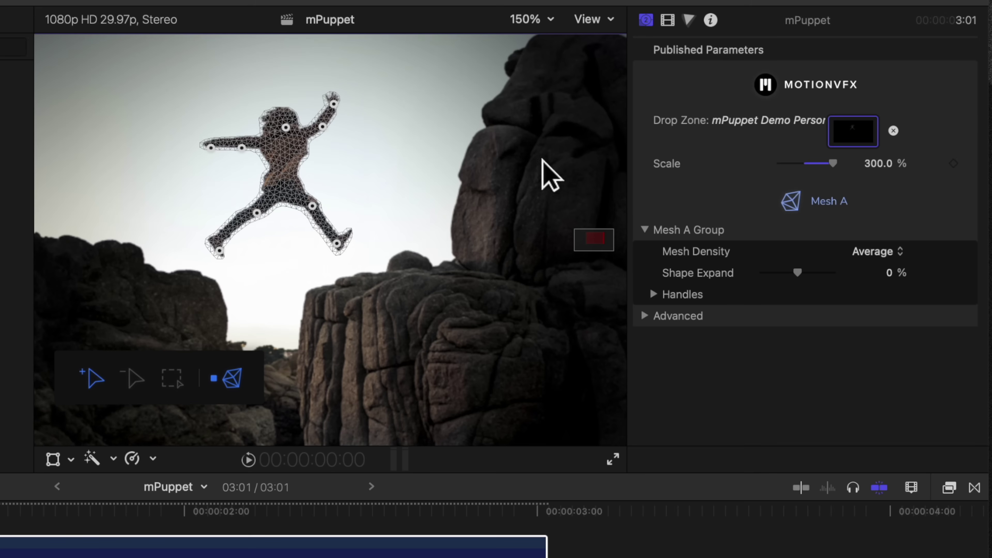
{"action": "left_click", "coordinate": [855, 254]}
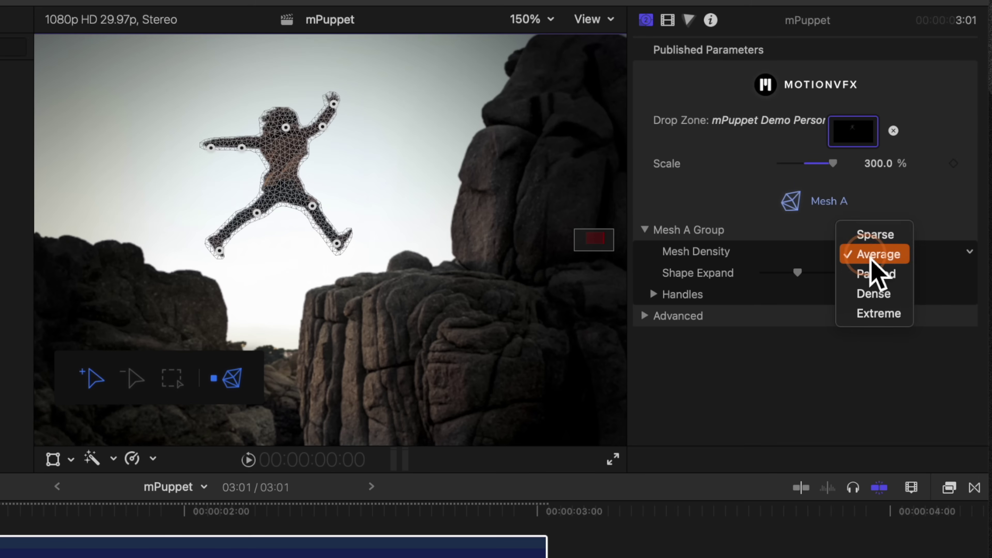
{"action": "left_click", "coordinate": [869, 310]}
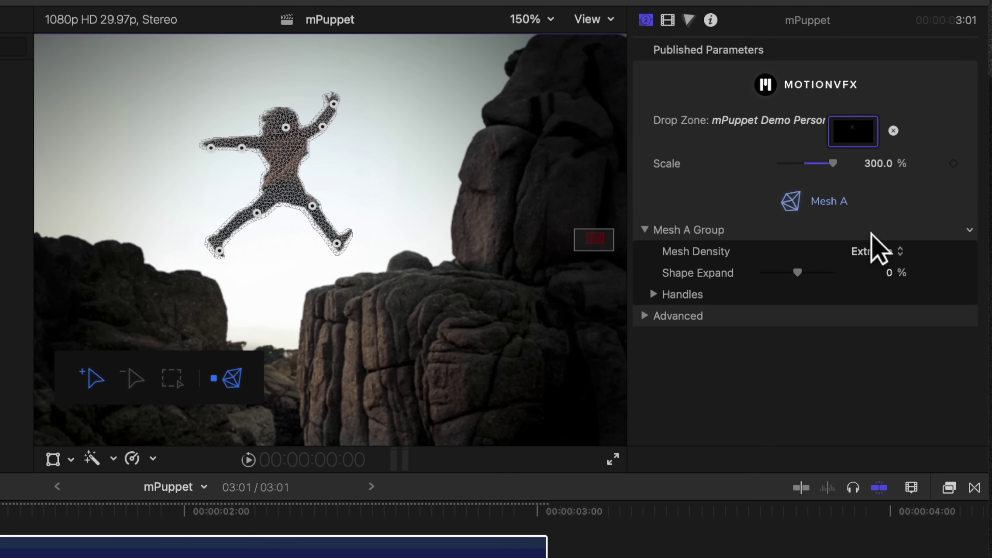
{"action": "left_click", "coordinate": [872, 252]}
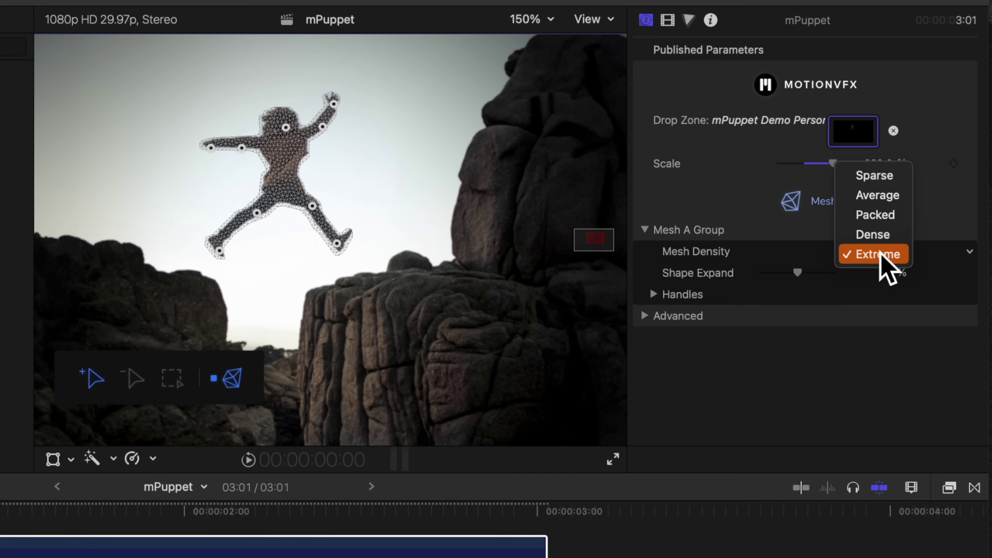
{"action": "left_click", "coordinate": [882, 181]}
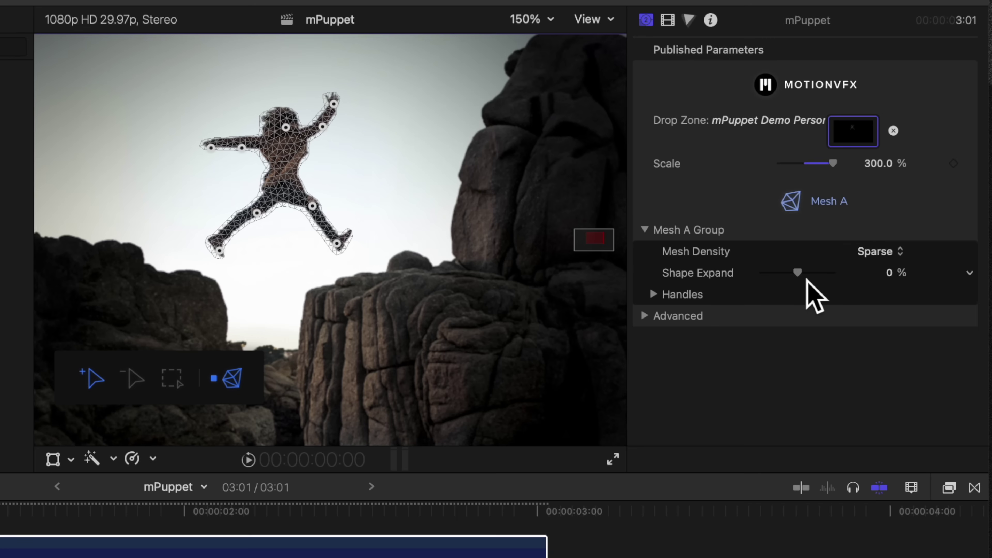
Return Shape Expand to 0 % after briefly expanding the mesh
{"action": "left_click_drag", "start_coordinate": [801, 274], "coordinate": [811, 277]}
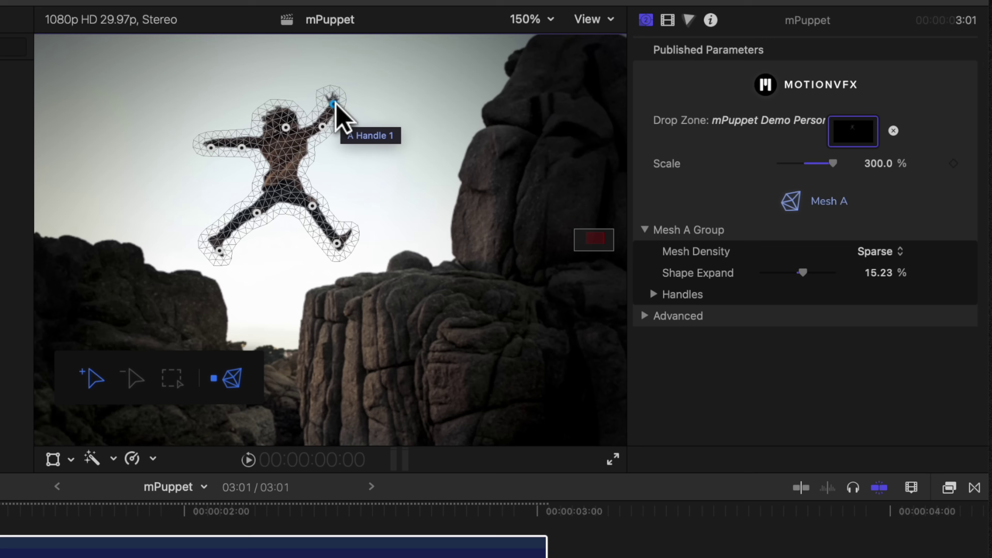
{"action": "left_click", "coordinate": [883, 273]}
{"action": "type", "text": "0"}
{"action": "key", "text": "Return"}
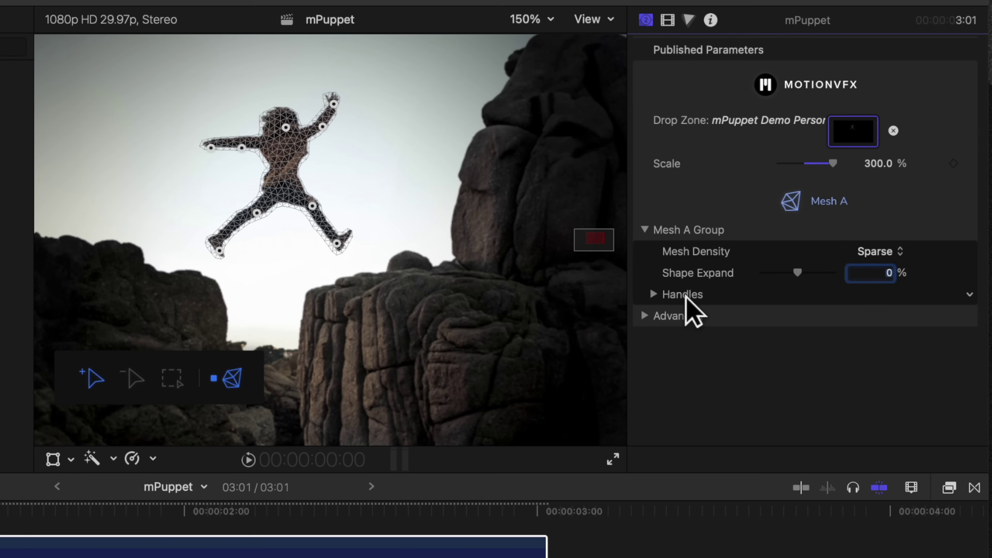
{"action": "left_click", "coordinate": [654, 293]}
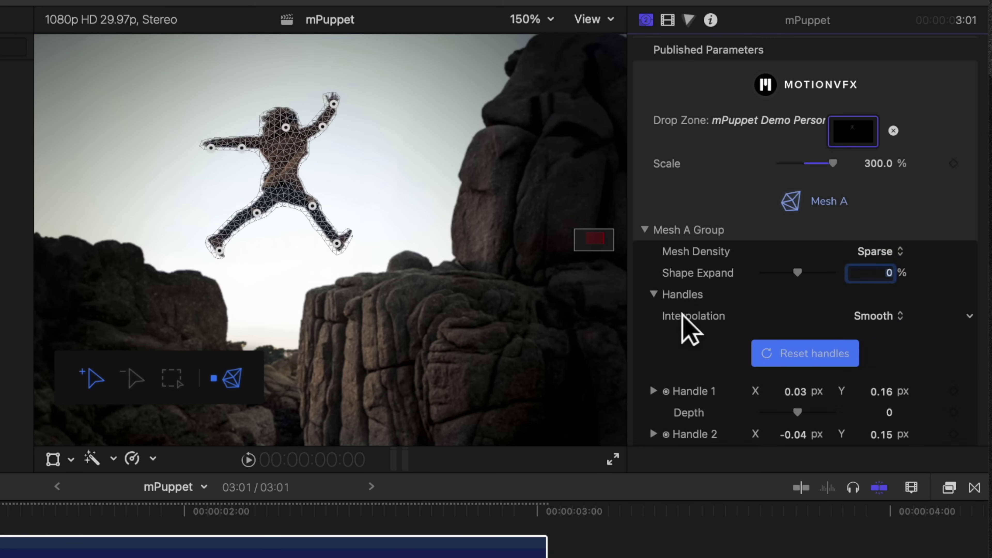
{"action": "scroll", "coordinate": [687, 336], "scroll_direction": "down", "scroll_amount": 3}
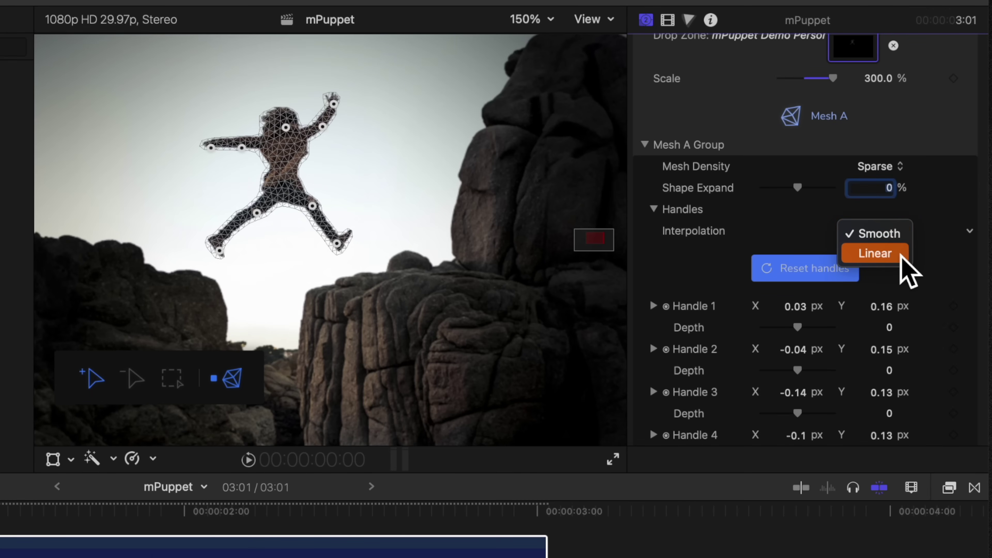
{"action": "key", "text": "Escape"}
{"action": "scroll", "coordinate": [860, 246], "scroll_direction": "down", "scroll_amount": 1}
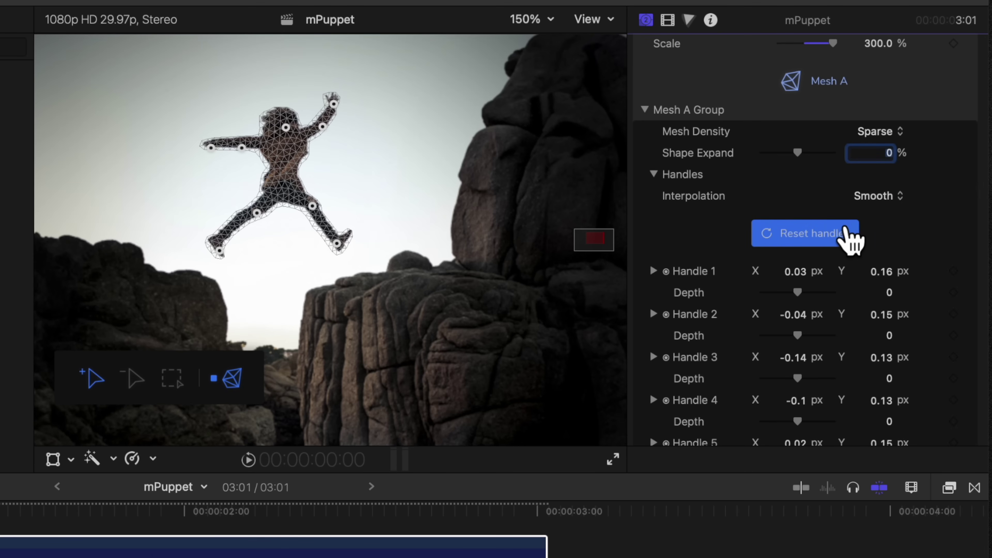
{"action": "left_click_drag", "start_coordinate": [333, 104], "coordinate": [363, 184]}
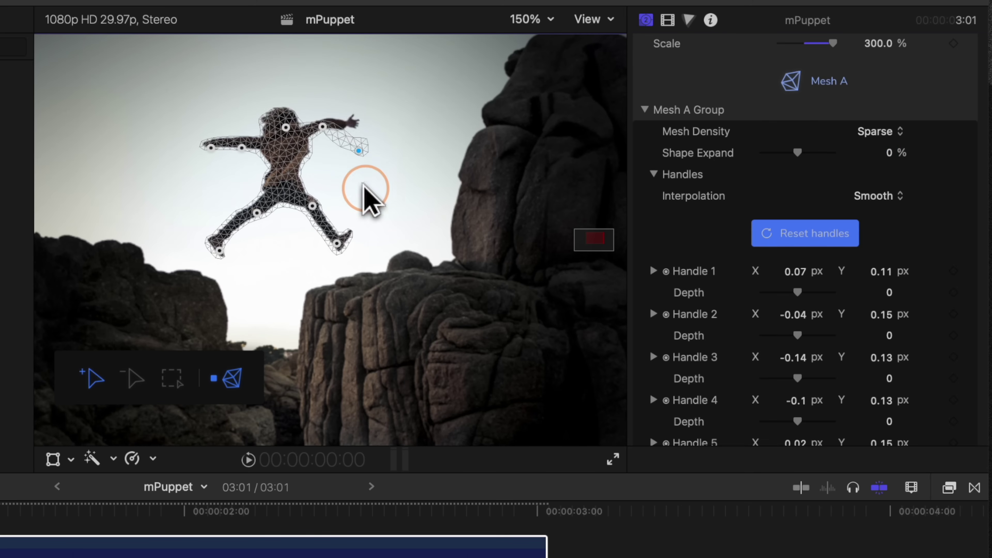
{"action": "left_click_drag", "start_coordinate": [212, 148], "coordinate": [224, 254]}
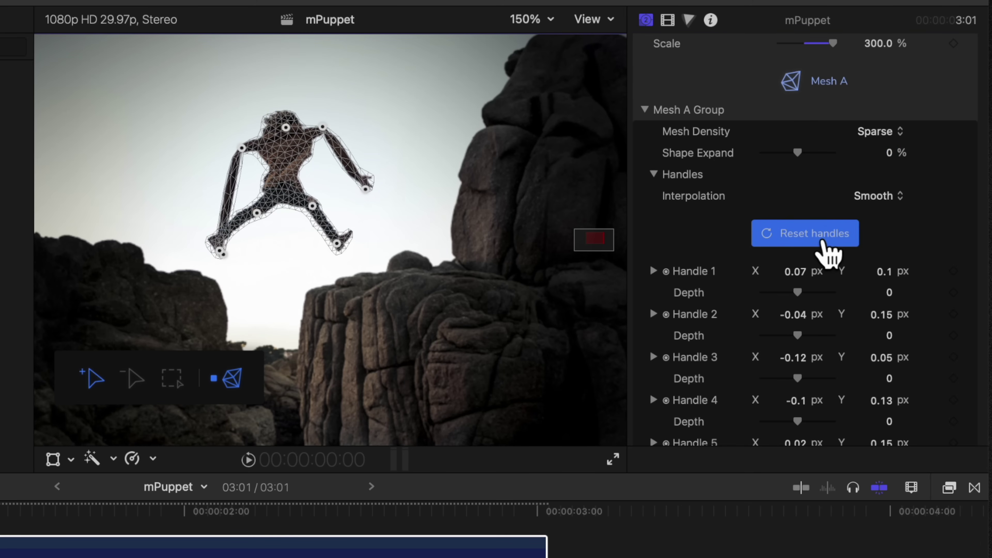
{"action": "left_click", "coordinate": [827, 250]}
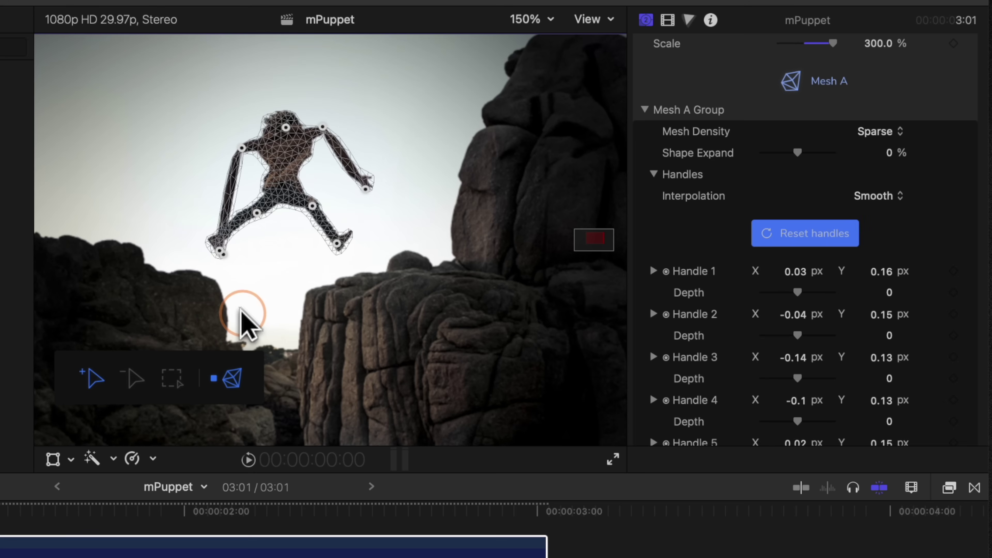
{"action": "scroll", "coordinate": [834, 307], "scroll_direction": "down", "scroll_amount": 6}
{"action": "scroll", "coordinate": [844, 282], "scroll_direction": "up", "scroll_amount": 2}
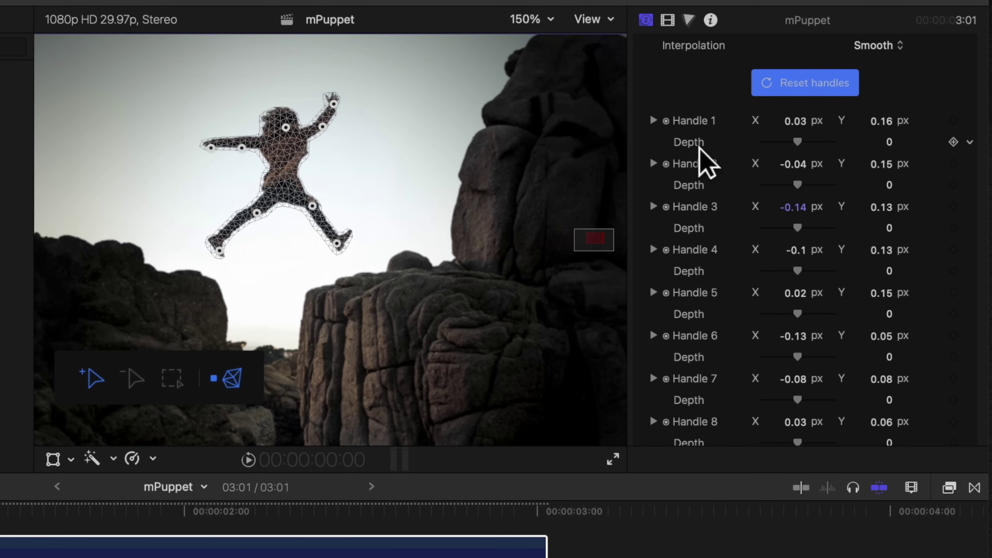
Hide the mesh overlay, bend the raised hand beside the head, and nudge Handle 1's depth
{"action": "left_click", "coordinate": [232, 378]}
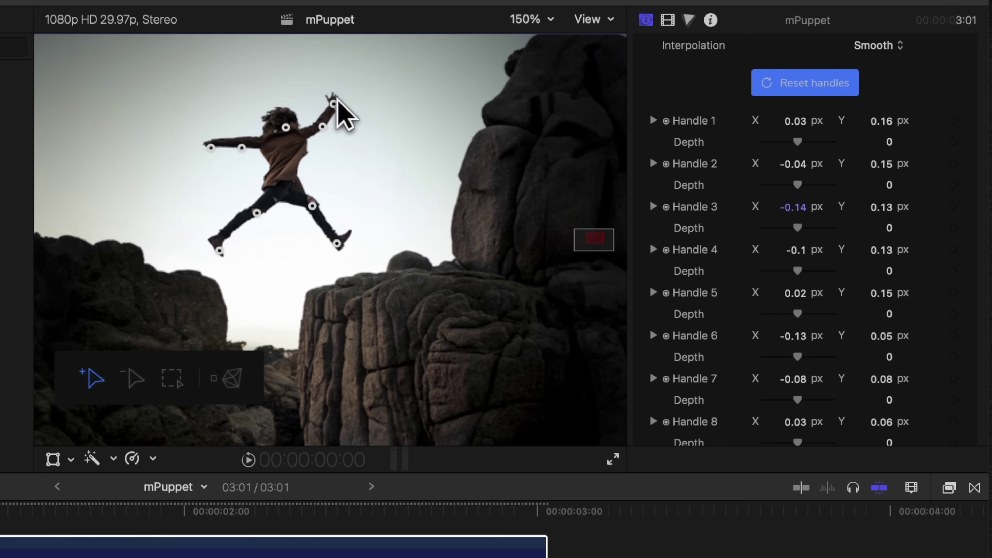
{"action": "left_click_drag", "start_coordinate": [332, 103], "coordinate": [287, 120]}
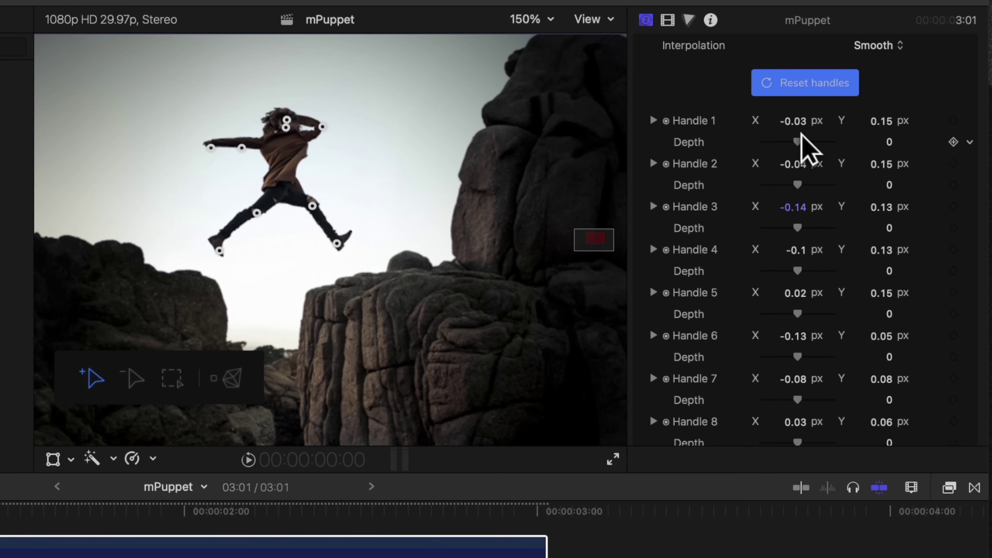
{"action": "left_click_drag", "start_coordinate": [796, 139], "coordinate": [792, 137]}
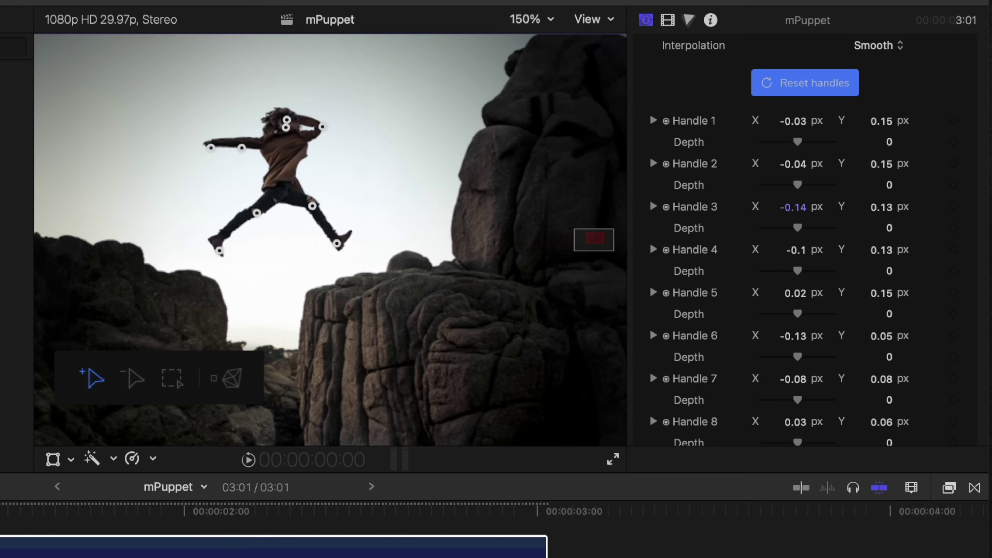
Reset the puppet handles while keeping animation, then keyframe Handles 1 and 2
{"action": "left_click", "coordinate": [798, 86]}
{"action": "left_click", "coordinate": [254, 315]}
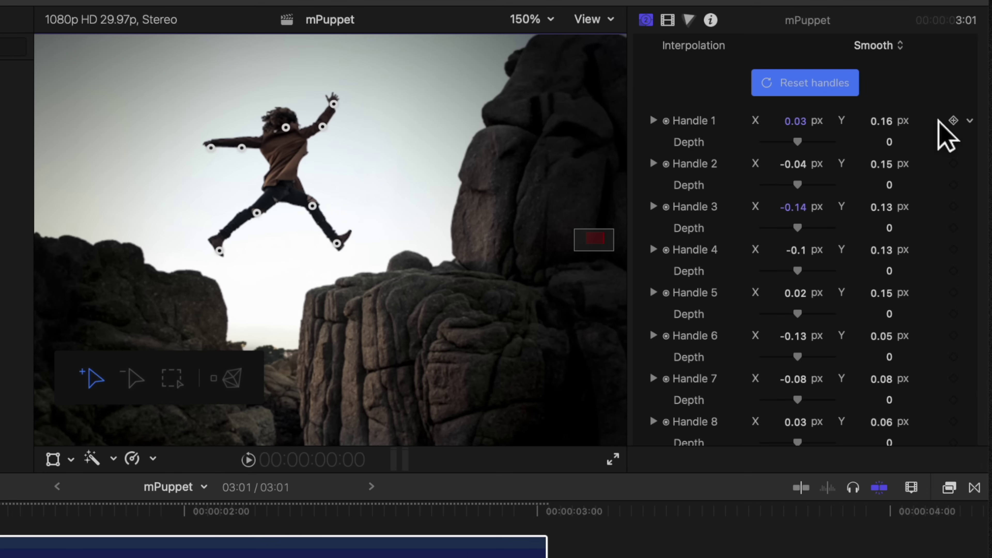
{"action": "left_click", "coordinate": [954, 120]}
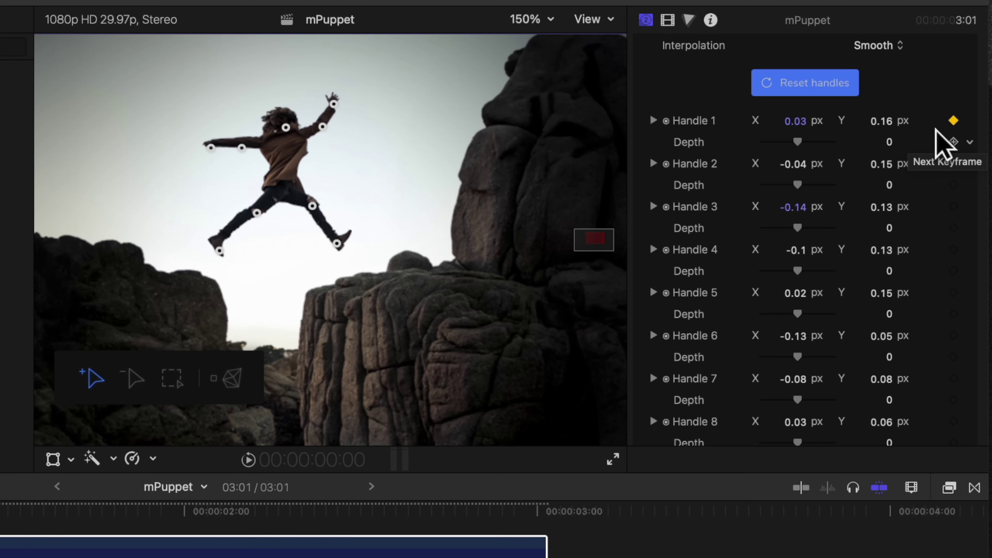
{"action": "left_click", "coordinate": [954, 163]}
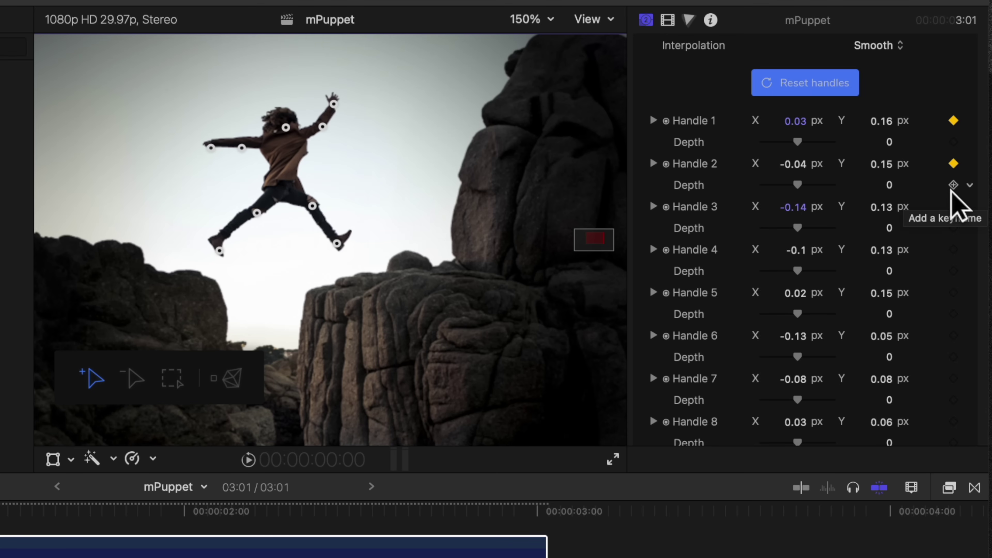
Add position keyframes for Handles 3 through 9
{"action": "left_click", "coordinate": [953, 206]}
{"action": "left_click", "coordinate": [954, 249]}
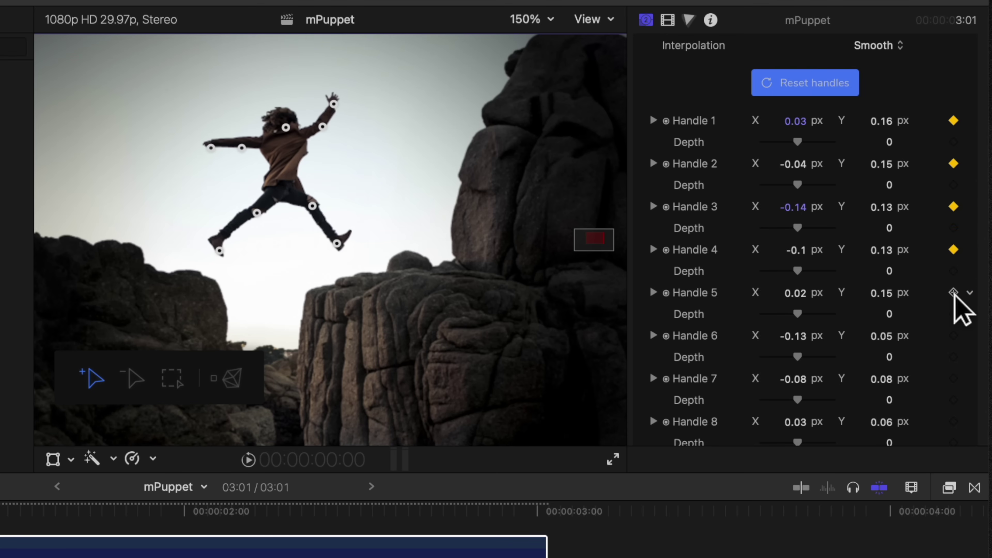
{"action": "left_click", "coordinate": [954, 292]}
{"action": "left_click", "coordinate": [953, 335]}
{"action": "scroll", "coordinate": [955, 352], "scroll_direction": "down", "scroll_amount": 2}
{"action": "left_click", "coordinate": [953, 336]}
{"action": "left_click", "coordinate": [954, 379]}
{"action": "left_click", "coordinate": [953, 421]}
{"action": "scroll", "coordinate": [956, 430], "scroll_direction": "down", "scroll_amount": 2}
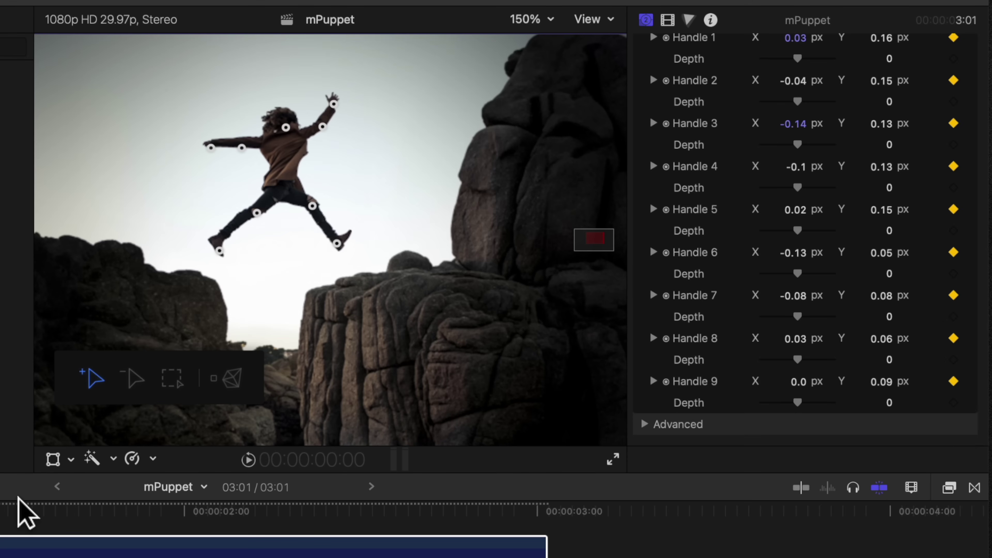
At 3:00, drag a puppet pin to repose the figure's arm
{"action": "left_click", "coordinate": [537, 512]}
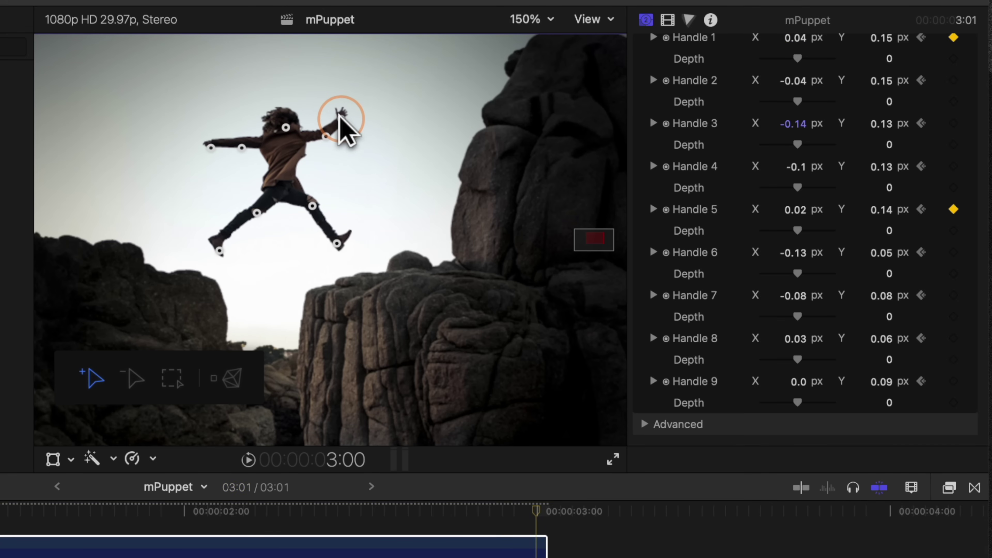
{"action": "left_click_drag", "start_coordinate": [286, 128], "coordinate": [214, 126]}
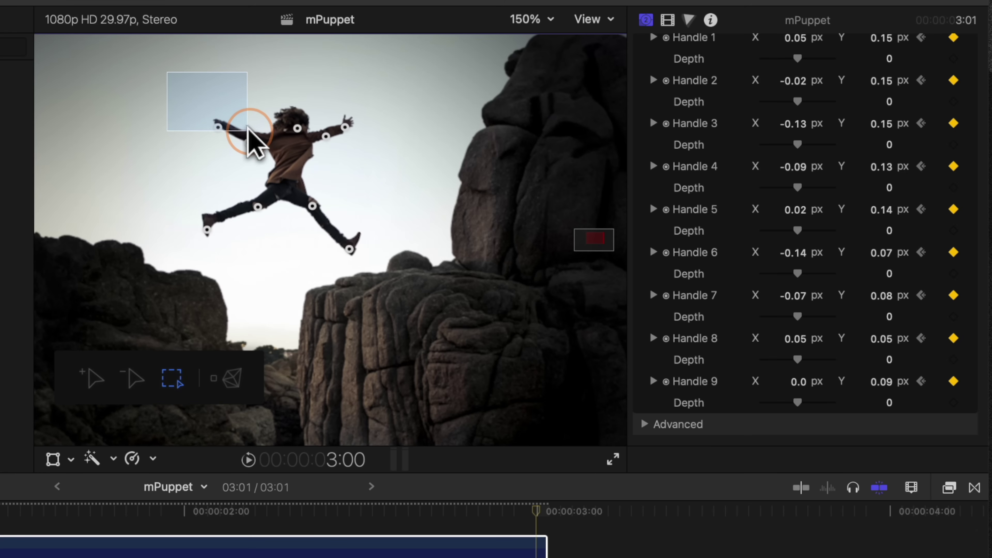
Box-select all puppet pins, then shift the whole figure and rotate it clockwise
{"action": "left_click_drag", "start_coordinate": [248, 129], "coordinate": [374, 272]}
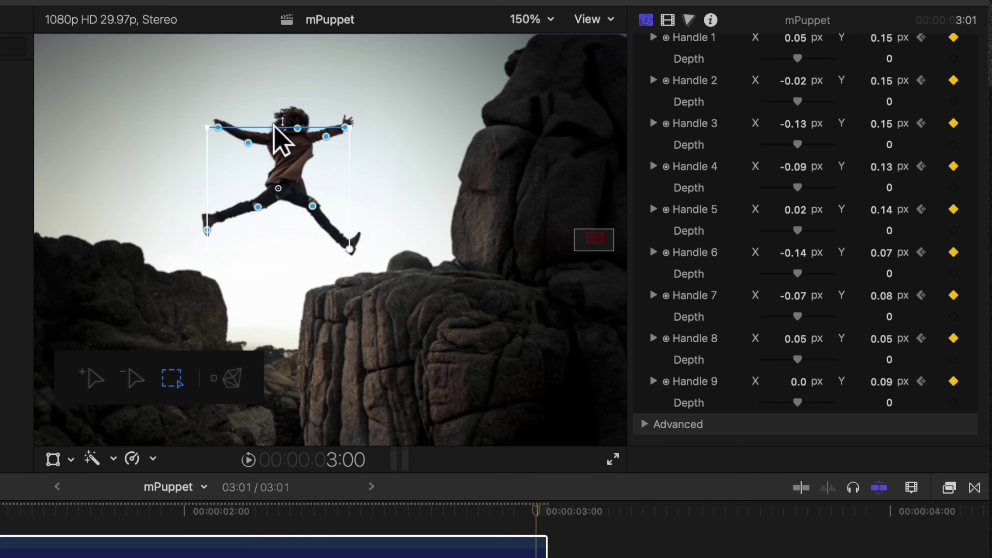
{"action": "left_click_drag", "start_coordinate": [274, 125], "coordinate": [270, 98]}
{"action": "key", "text": "super+z"}
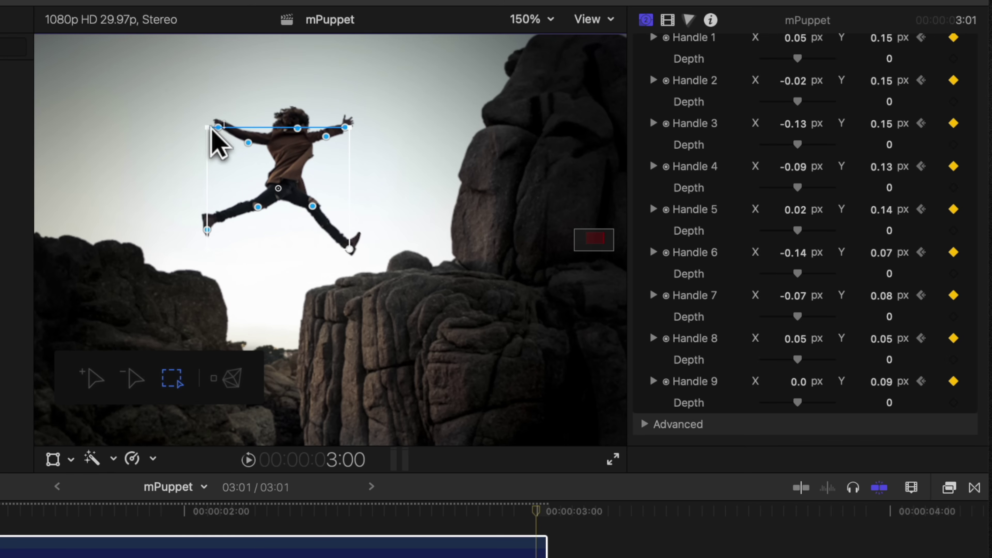
{"action": "mouse_move", "coordinate": [202, 124]}
{"action": "left_mouse_down"}
{"action": "mouse_move", "coordinate": [171, 110]}
{"action": "mouse_move", "coordinate": [222, 142]}
{"action": "mouse_move", "coordinate": [186, 116]}
{"action": "left_mouse_up"}
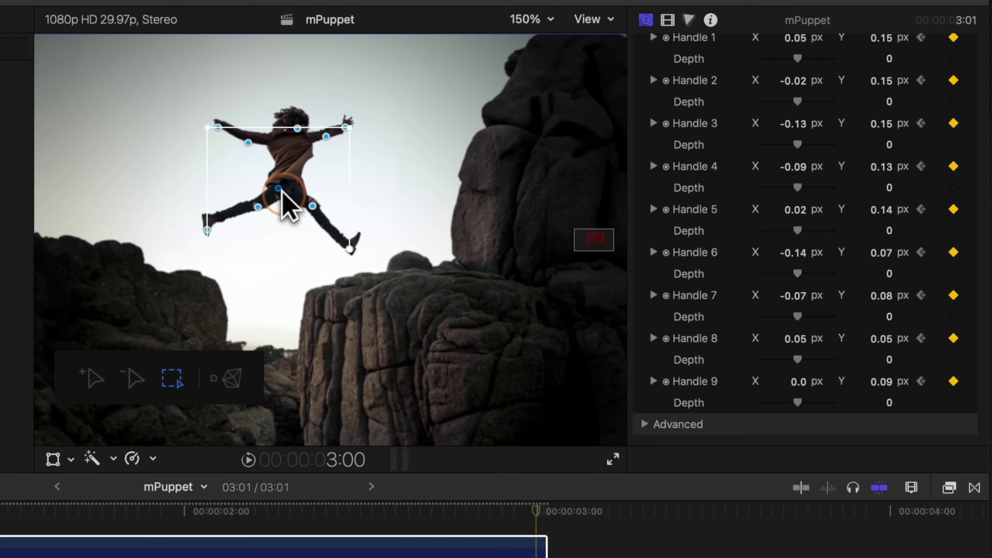
{"action": "mouse_move", "coordinate": [281, 190]}
{"action": "left_mouse_down"}
{"action": "mouse_move", "coordinate": [324, 231]}
{"action": "mouse_move", "coordinate": [279, 189]}
{"action": "left_mouse_up"}
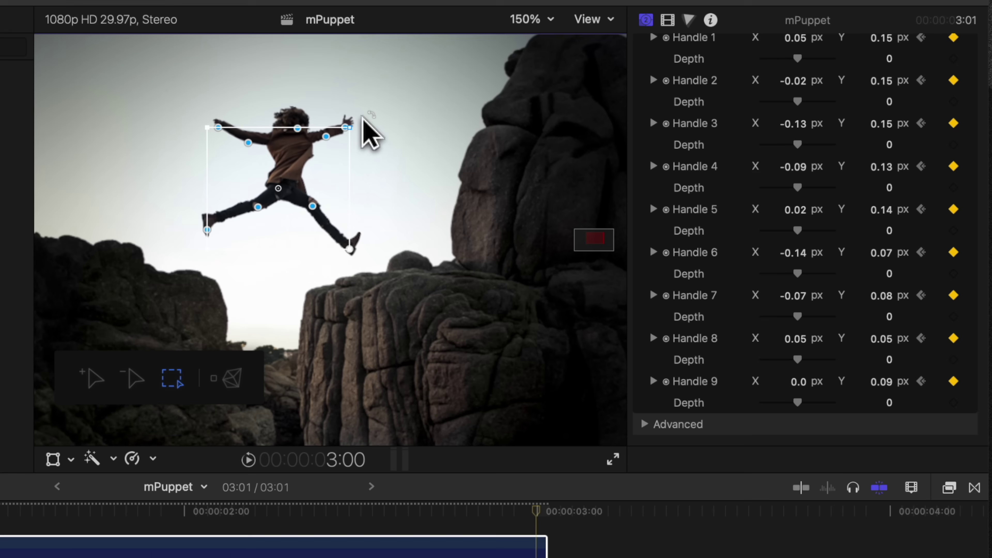
{"action": "left_click_drag", "start_coordinate": [363, 118], "coordinate": [379, 143]}
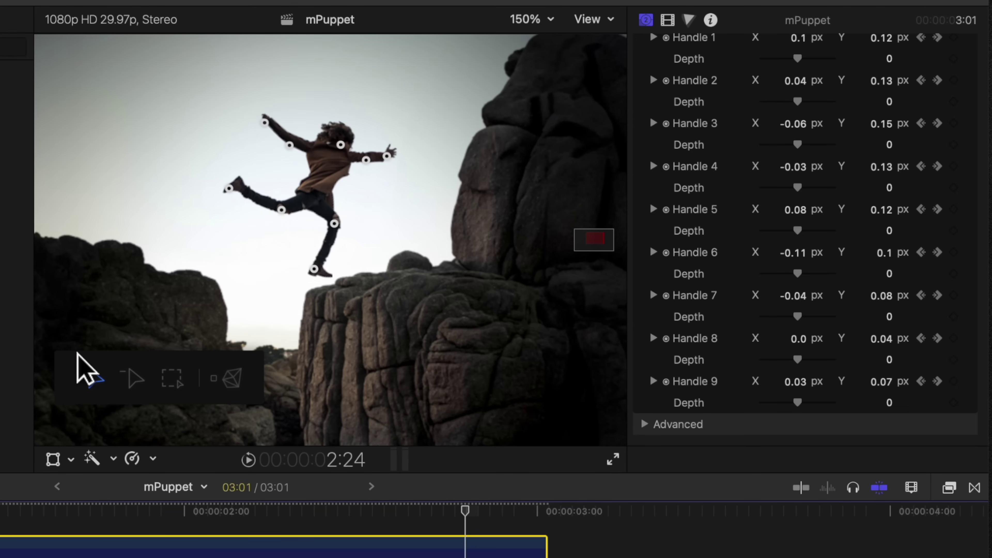
Switch the mPuppet pin tool to Remove Point (−)
{"action": "left_click", "coordinate": [132, 384]}
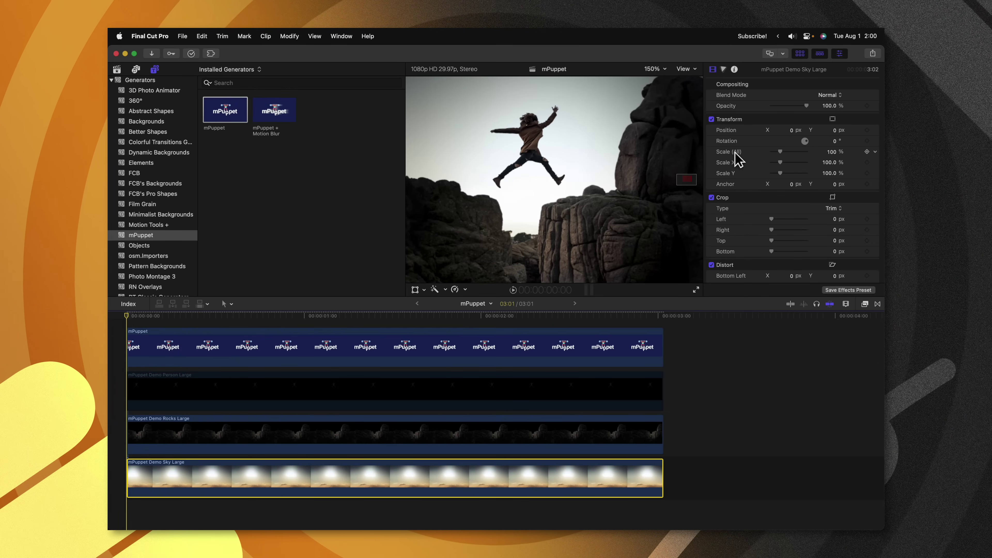
Keyframe the sky layer's Scale from 100% at the start to 120% at the end
{"action": "left_click", "coordinate": [867, 152]}
{"action": "left_click", "coordinate": [663, 315]}
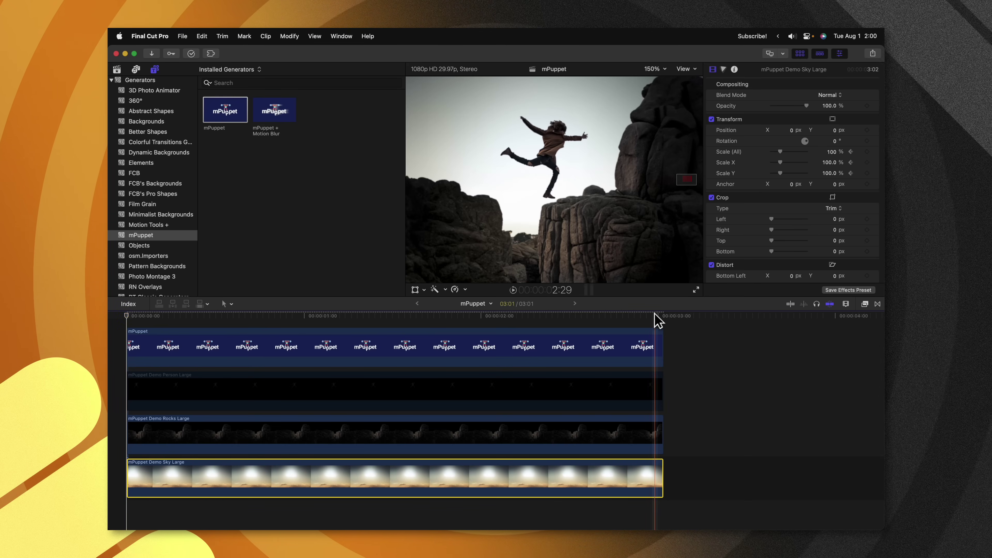
{"action": "left_click", "coordinate": [832, 153]}
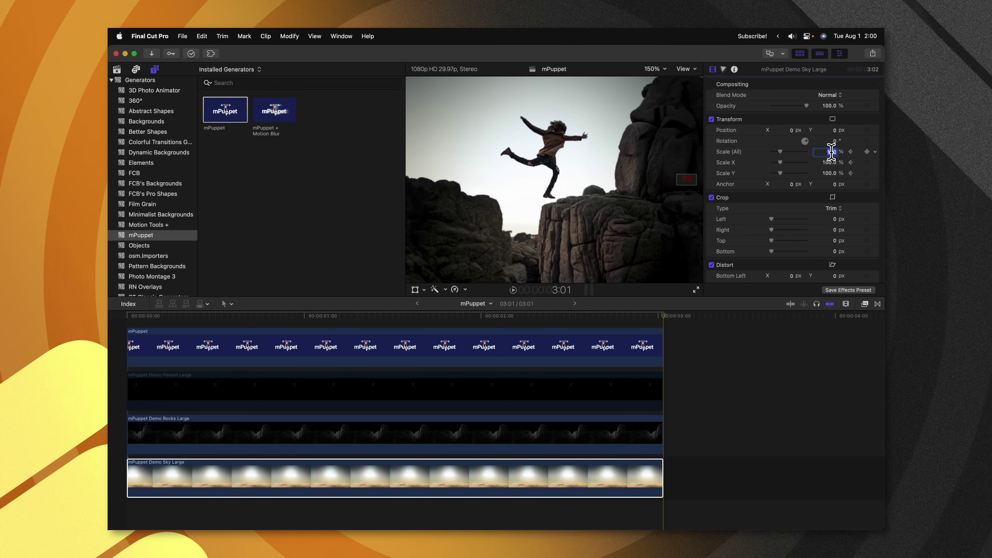
{"action": "type", "text": "120"}
{"action": "key", "text": "Return"}
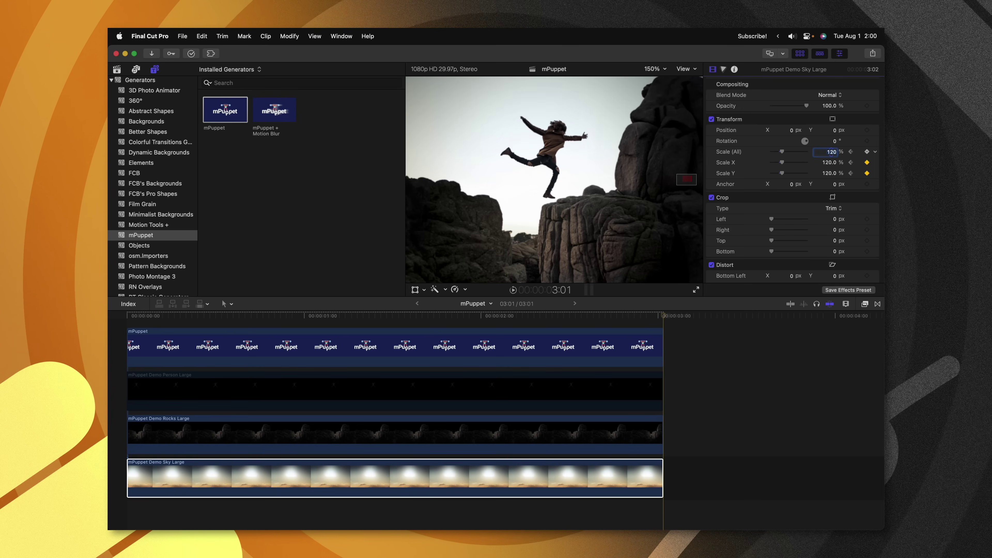
Keyframe the rocks layer's Scale so it grows larger by the clip end
{"action": "left_click", "coordinate": [242, 428]}
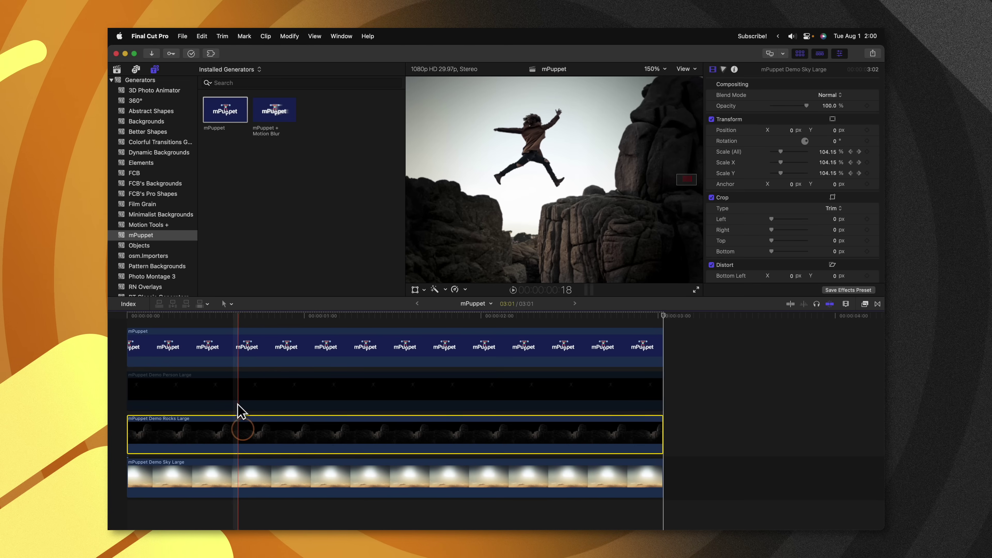
{"action": "key", "text": "Home"}
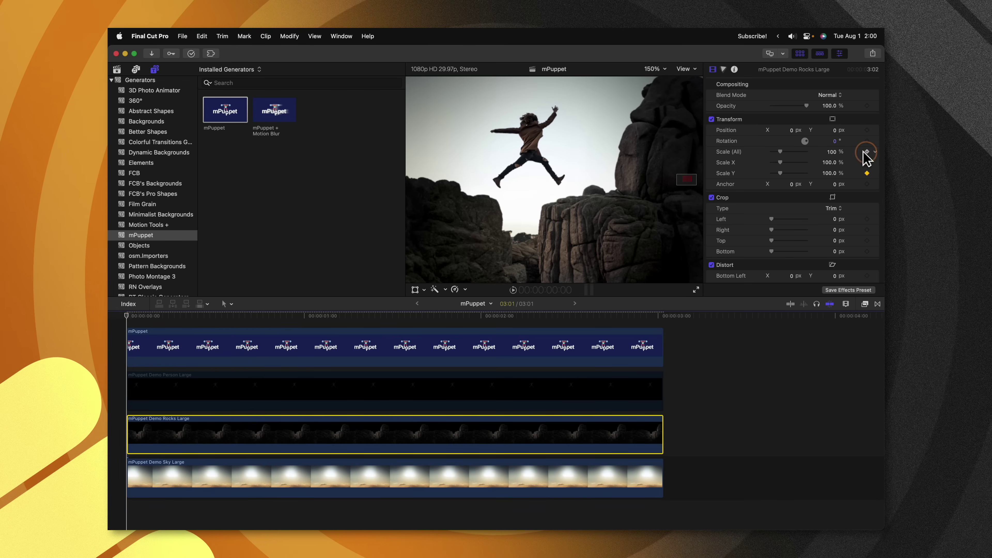
{"action": "left_click", "coordinate": [651, 312]}
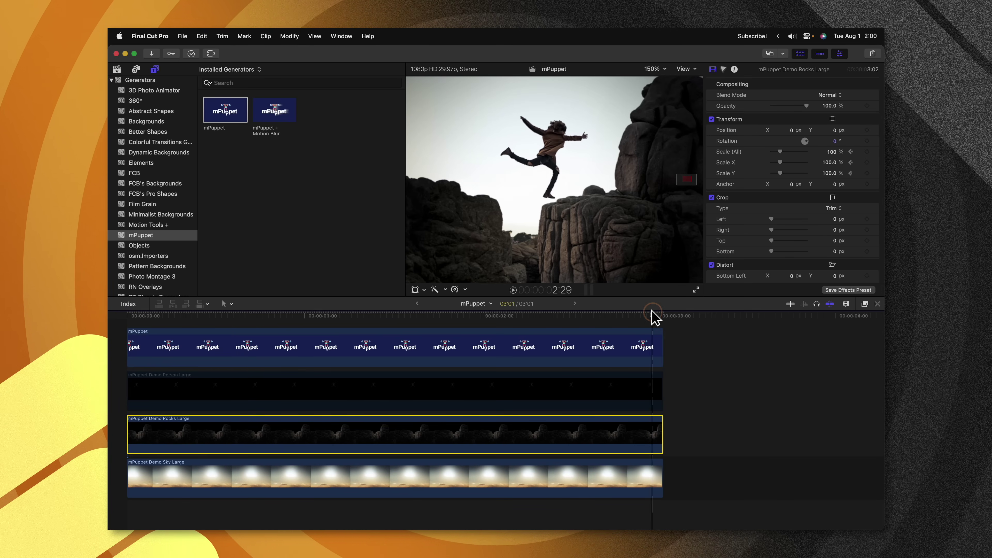
{"action": "left_click", "coordinate": [831, 153]}
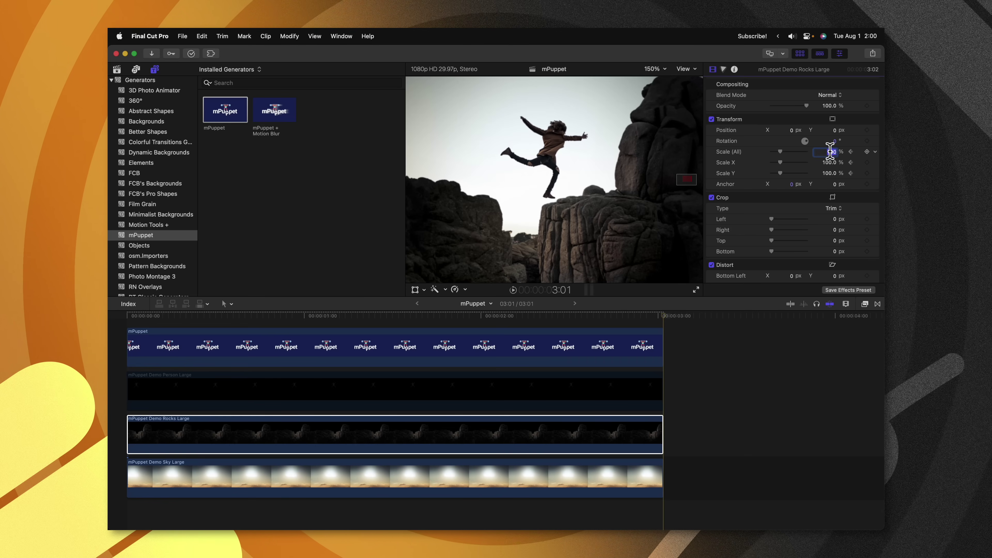
Keyframe the puppet layer's Scale up to 163.3% at the clip end
{"action": "left_click", "coordinate": [514, 353]}
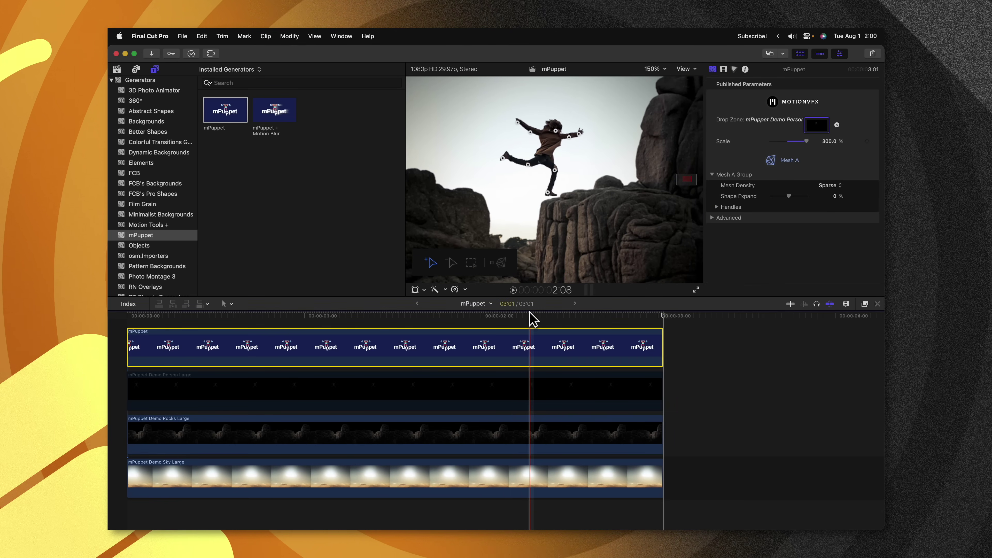
{"action": "left_click", "coordinate": [132, 315]}
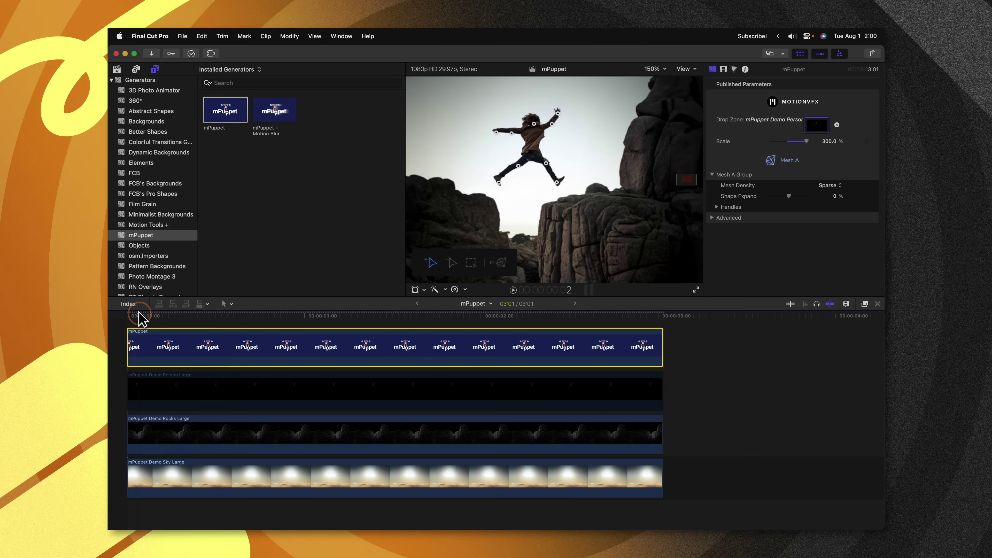
{"action": "left_click", "coordinate": [724, 70]}
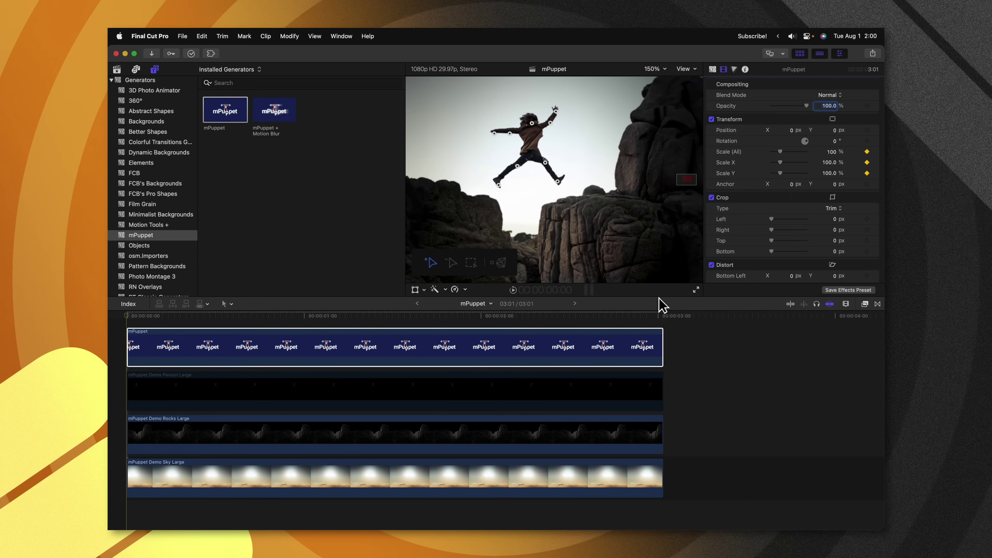
{"action": "left_click", "coordinate": [658, 316]}
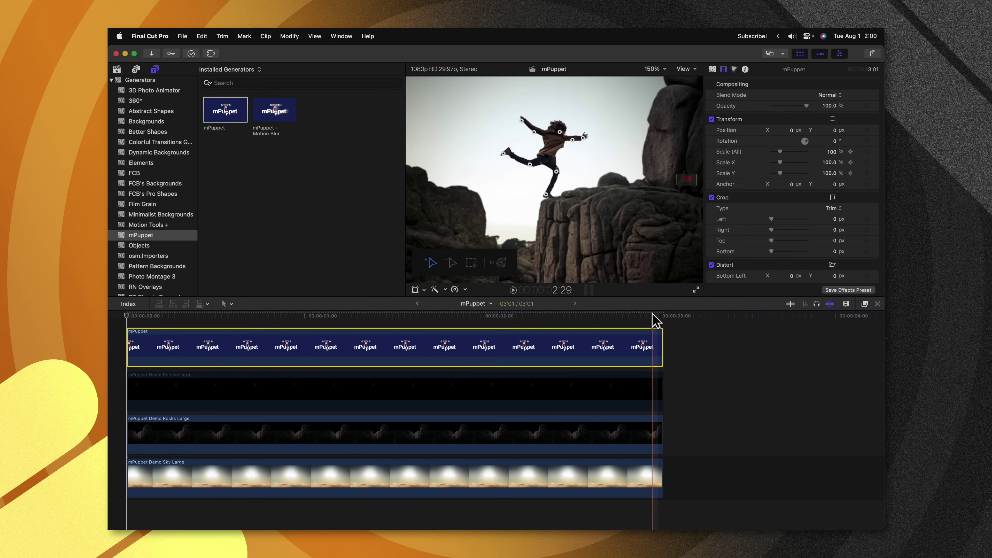
{"action": "left_click", "coordinate": [867, 152]}
{"action": "left_click", "coordinate": [833, 153]}
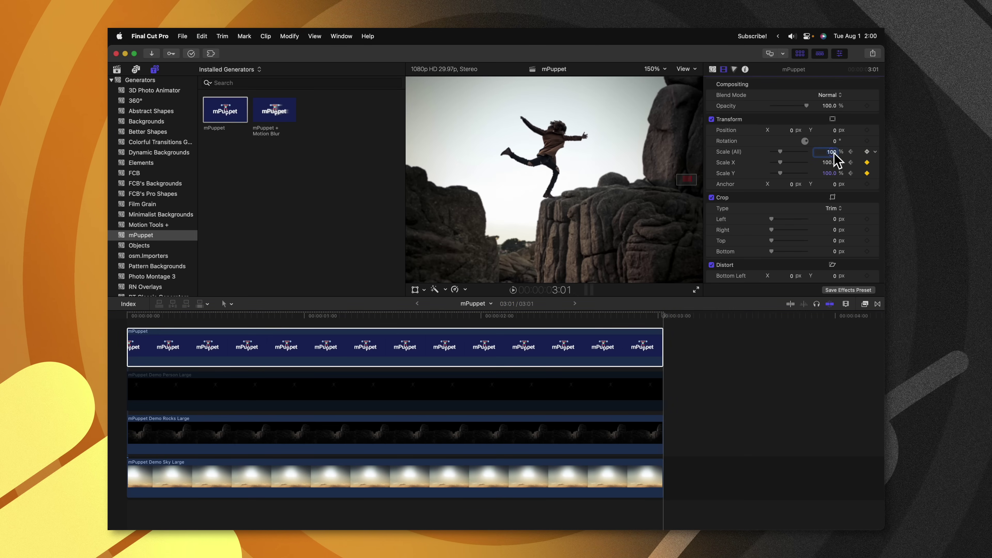
{"action": "key", "text": "Home"}
Play back the parallax scale animation from the start of the clip
{"action": "key", "text": "shift+z"}
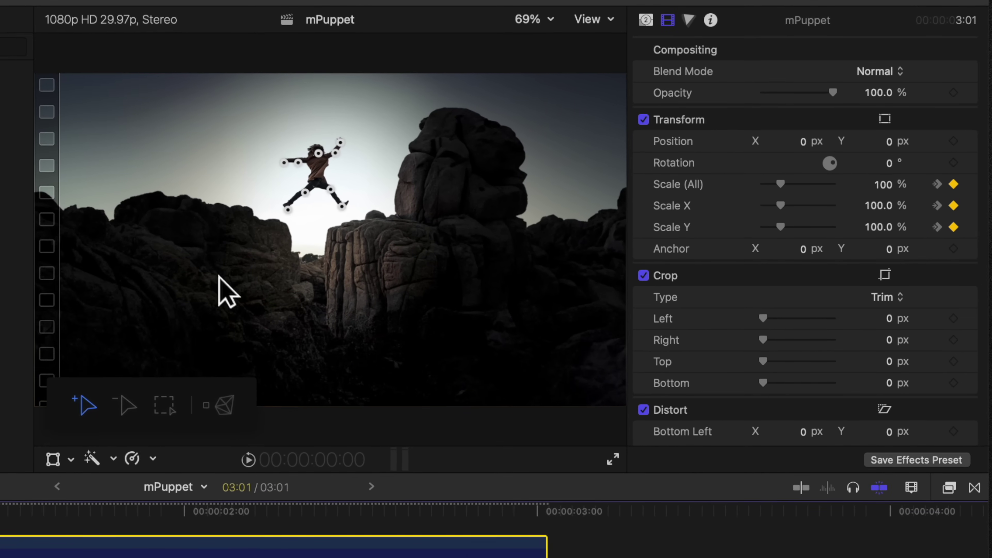
{"action": "key", "text": "space"}
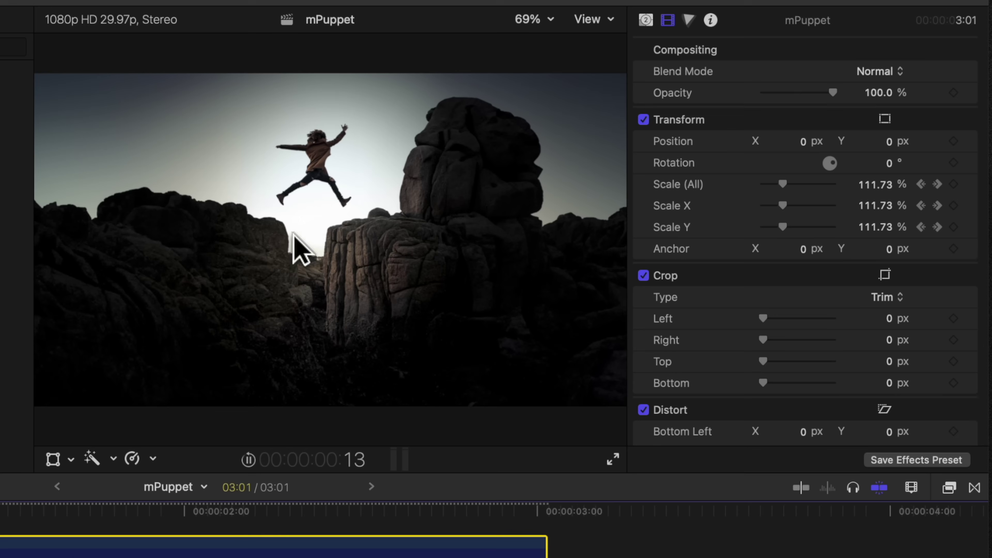
{"action": "key", "text": "space"}
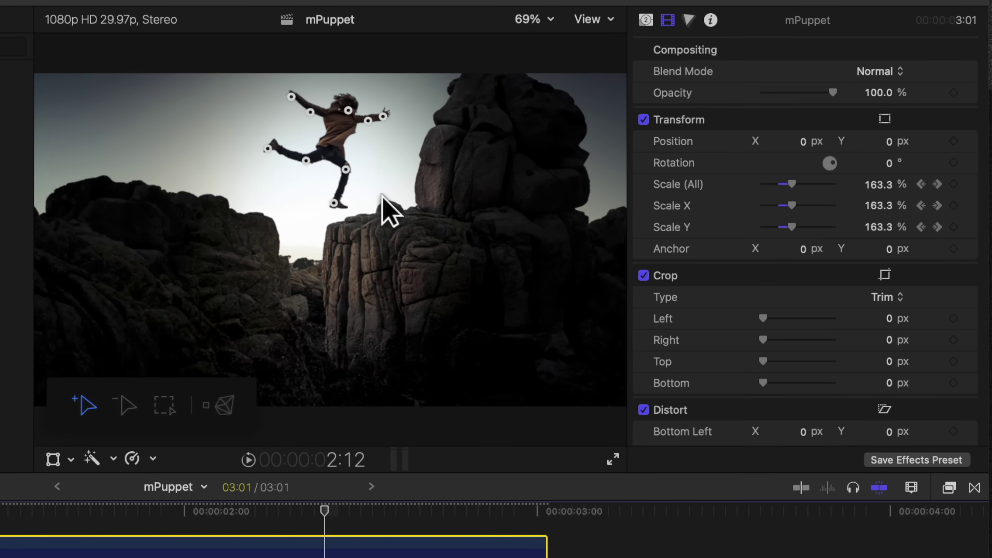
{"action": "key", "text": "Home"}
{"action": "key", "text": "space"}
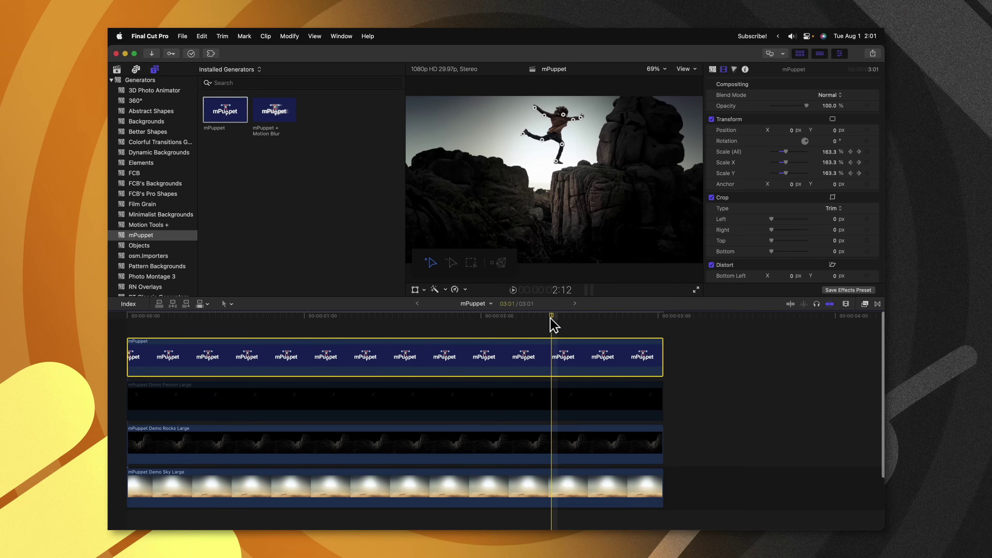
Place the blue grunge texture above the mPuppet clip and set Spatial Conform to Fill
{"action": "left_click", "coordinate": [116, 69]}
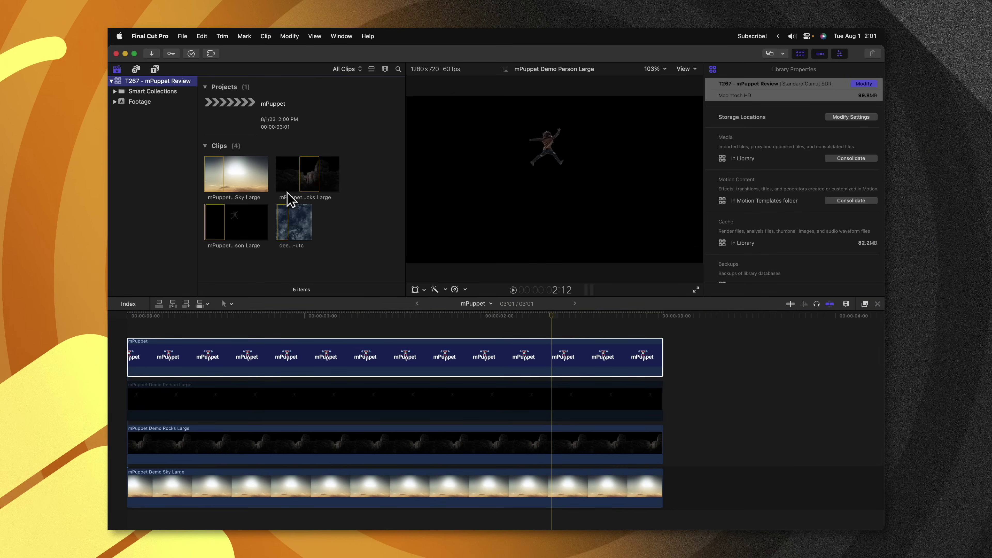
{"action": "left_click", "coordinate": [289, 221]}
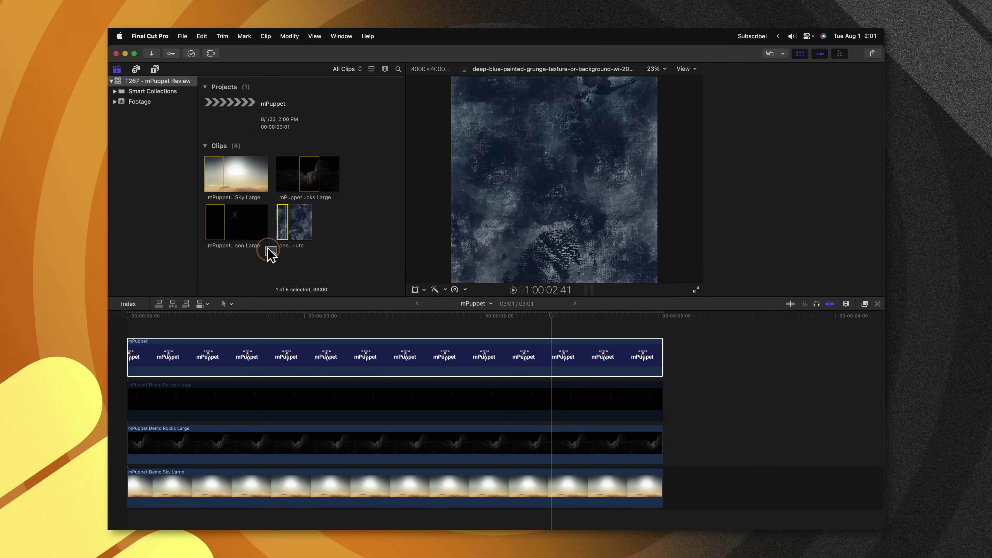
{"action": "left_click_drag", "start_coordinate": [271, 254], "coordinate": [129, 328]}
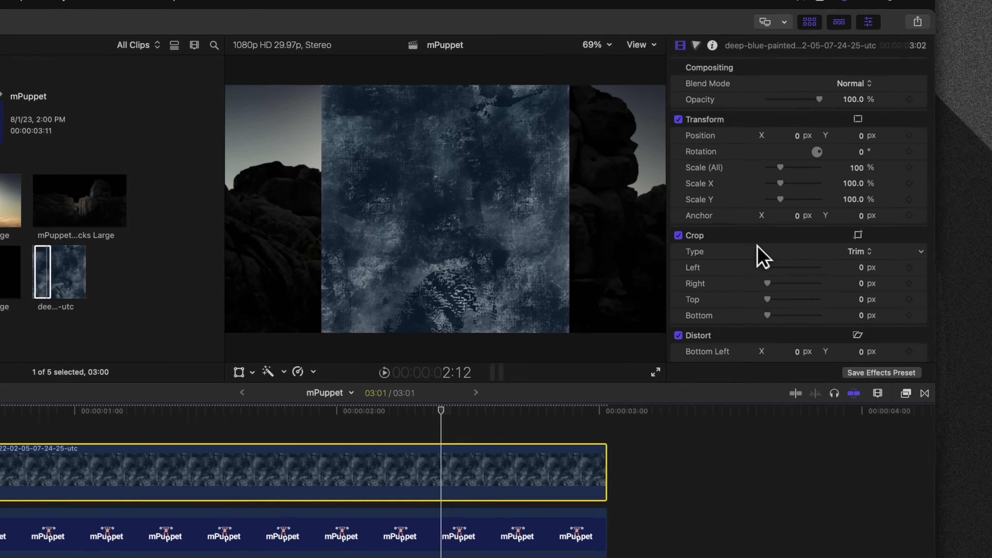
{"action": "scroll", "coordinate": [778, 211], "scroll_direction": "down", "scroll_amount": 5}
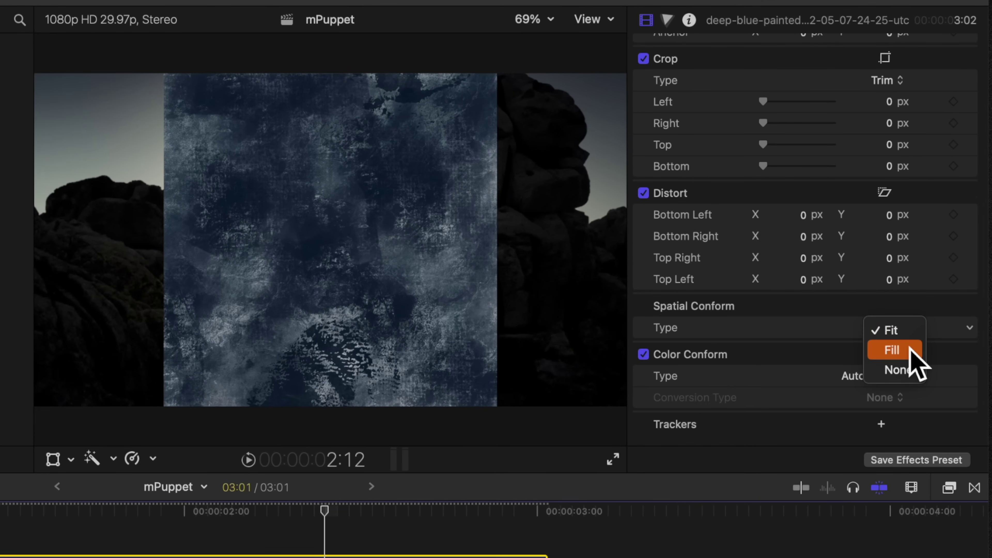
{"action": "left_click", "coordinate": [894, 350]}
{"action": "scroll", "coordinate": [855, 353], "scroll_direction": "up", "scroll_amount": 5}
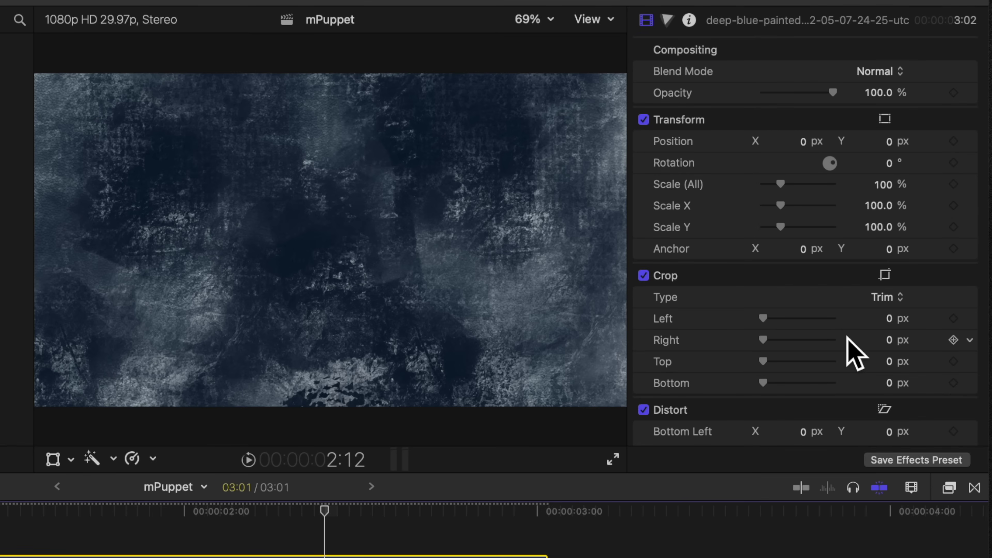
{"action": "left_click", "coordinate": [887, 71]}
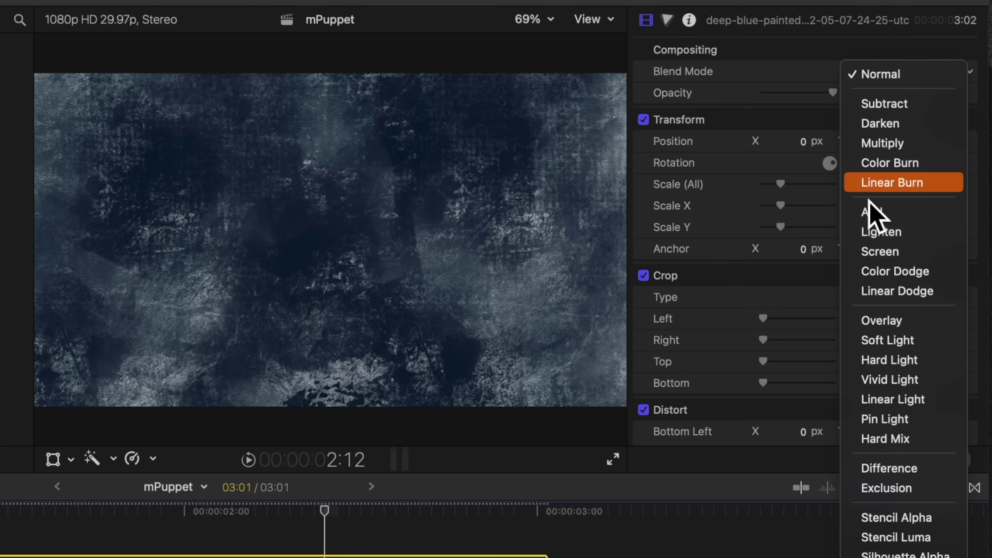
Blend the texture in Screen mode and lower its opacity to 43.95%
{"action": "left_click", "coordinate": [864, 251]}
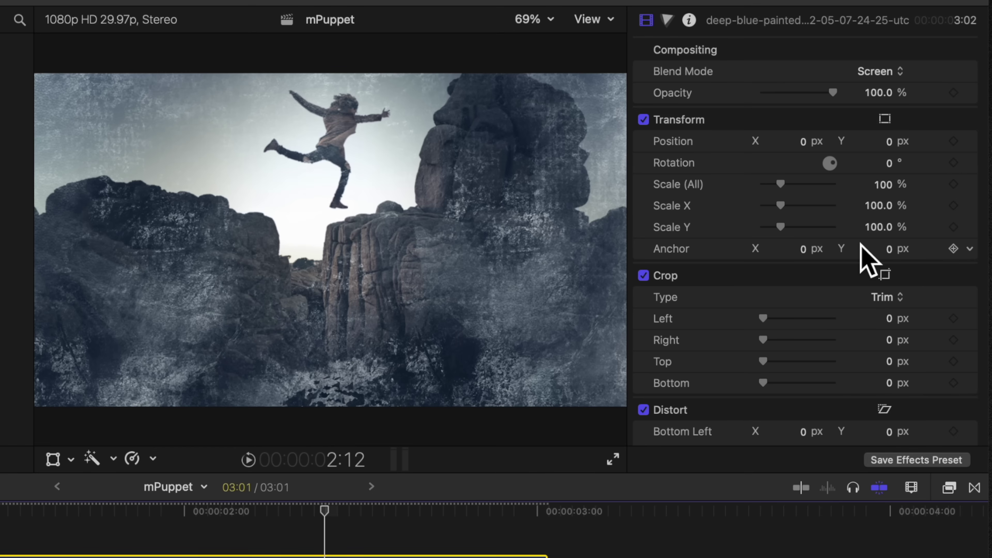
{"action": "left_click_drag", "start_coordinate": [832, 92], "coordinate": [804, 83]}
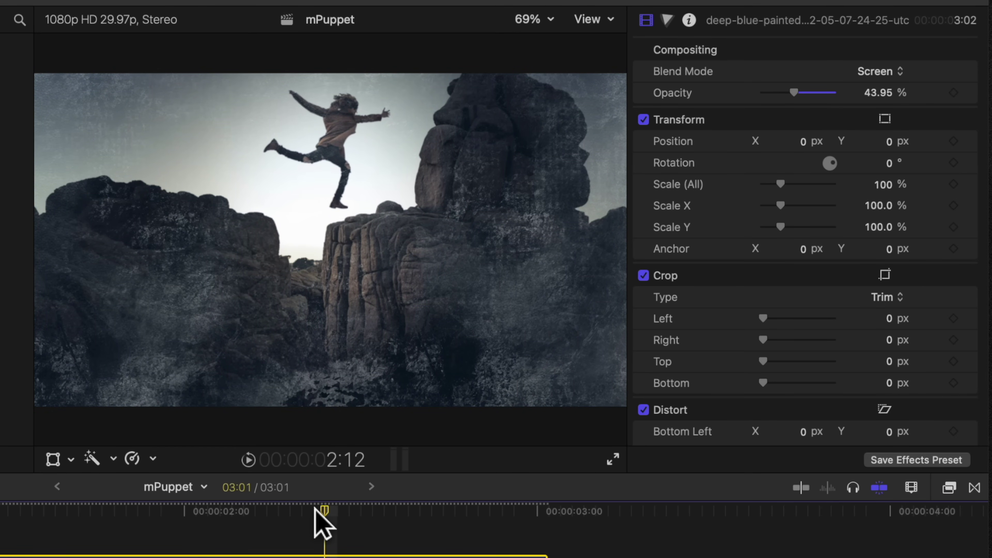
{"action": "left_click_drag", "start_coordinate": [321, 526], "coordinate": [3, 525]}
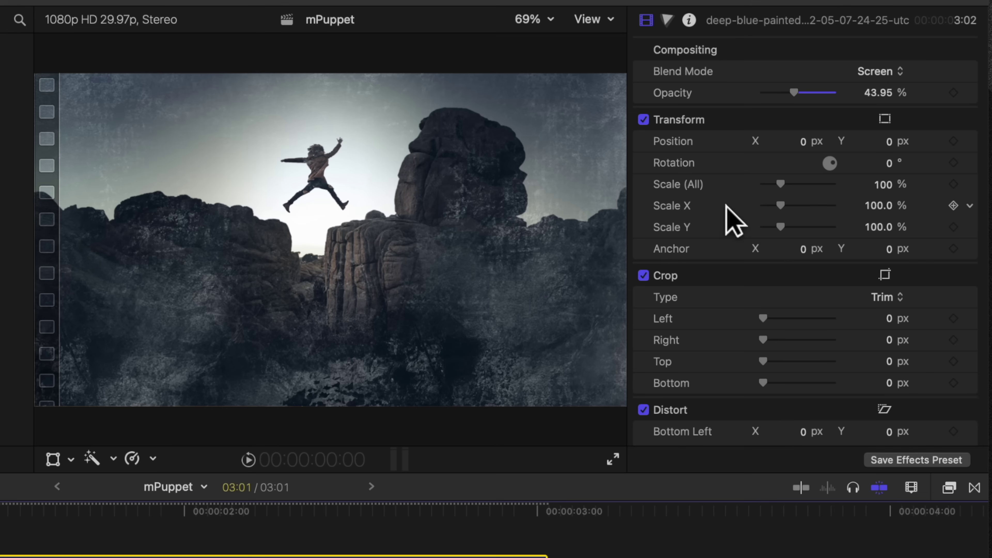
Keyframe the texture's Scale (All) to 200% at the last frame of the clip
{"action": "left_click", "coordinate": [475, 522]}
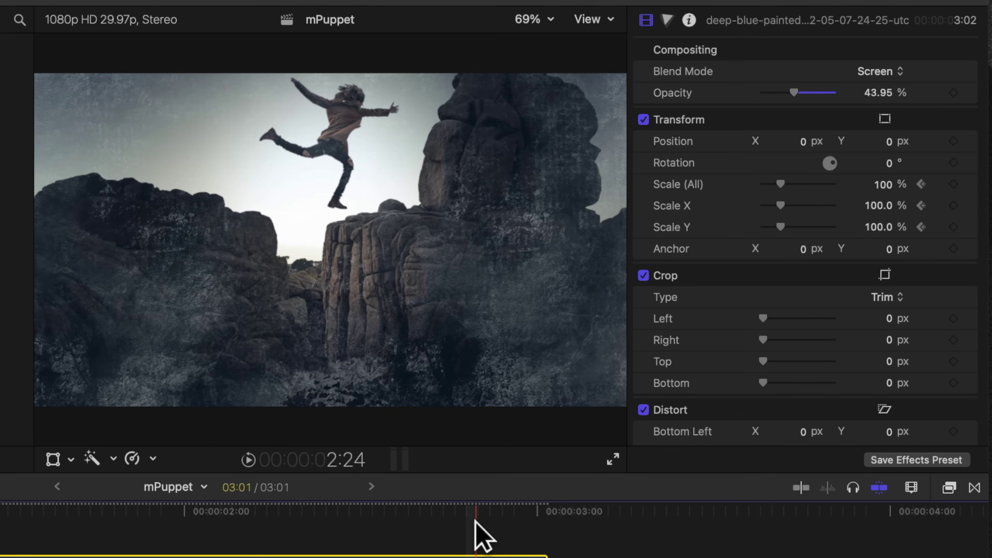
{"action": "left_click_drag", "start_coordinate": [479, 508], "coordinate": [547, 509]}
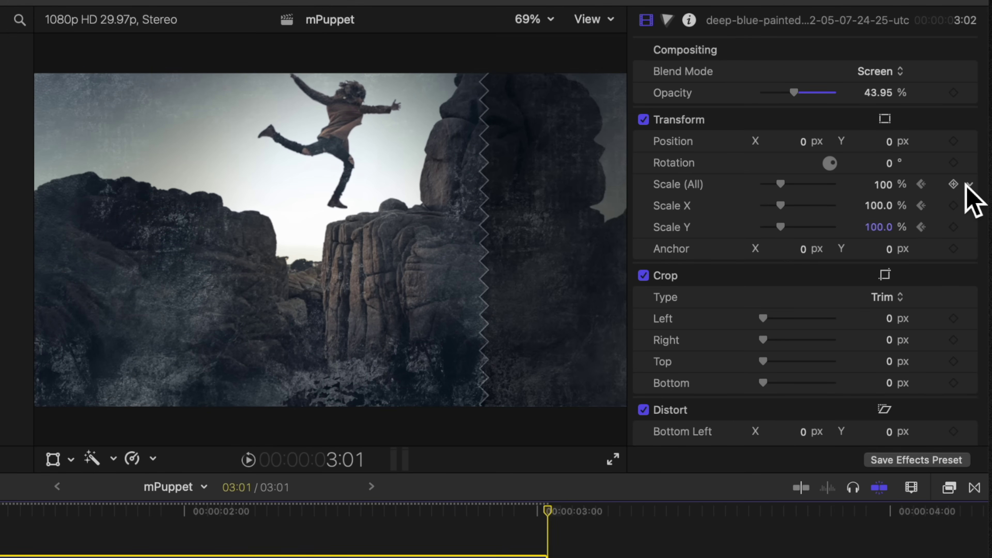
{"action": "left_click", "coordinate": [886, 185]}
{"action": "type", "text": "2"}
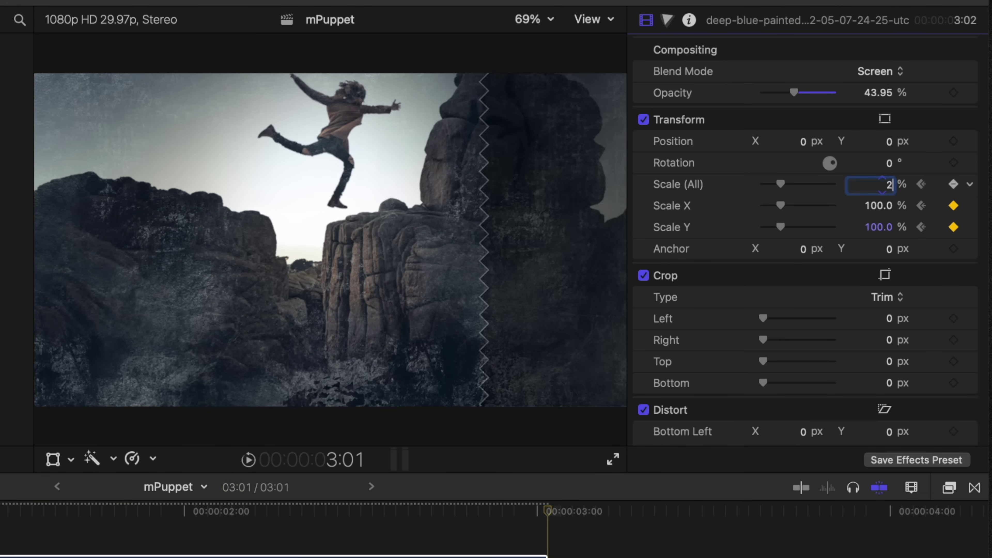
{"action": "type", "text": "00"}
{"action": "key", "text": "Return"}
{"action": "key", "text": "Home"}
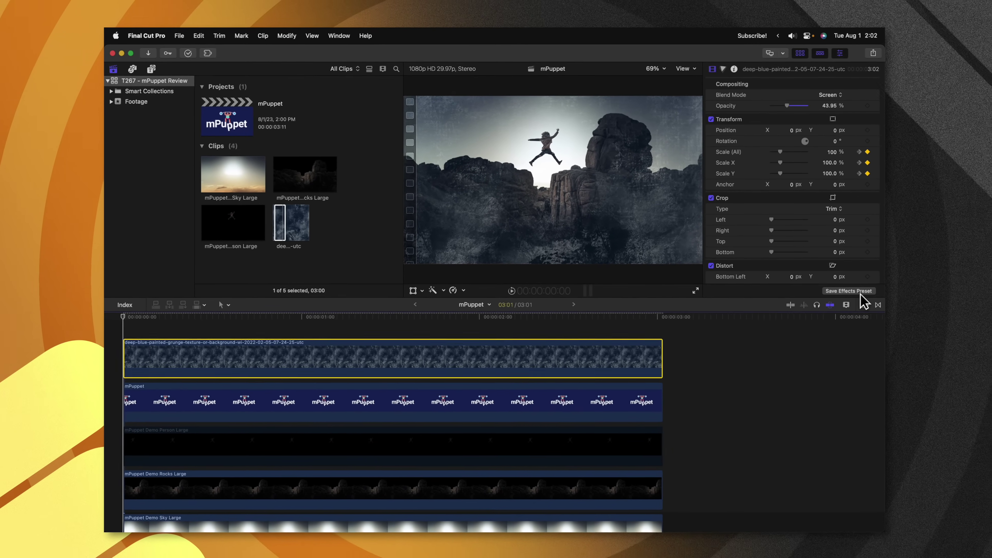
Apply the Shape Mask effect from the Effects browser to the grunge texture
{"action": "left_click", "coordinate": [865, 303]}
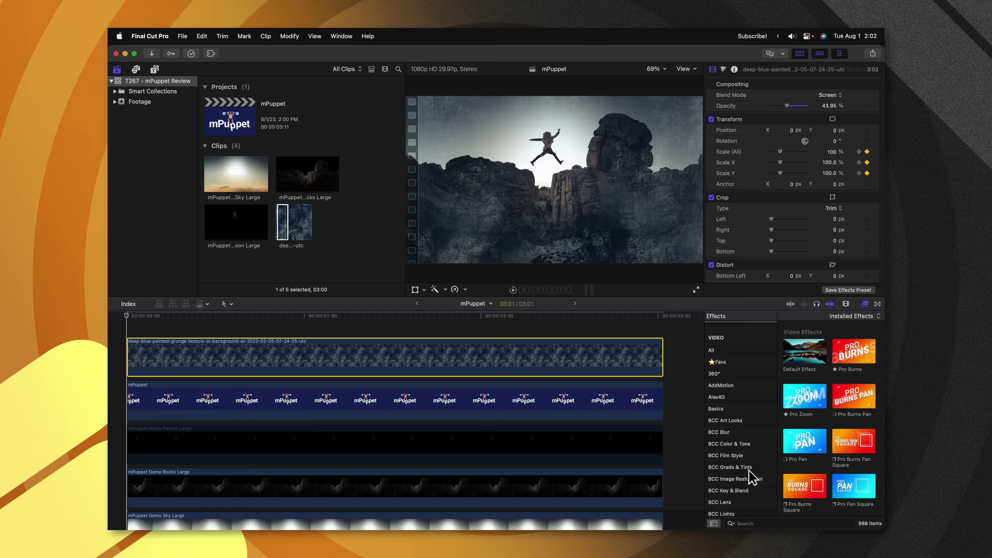
{"action": "left_click", "coordinate": [762, 524]}
{"action": "type", "text": "shape"}
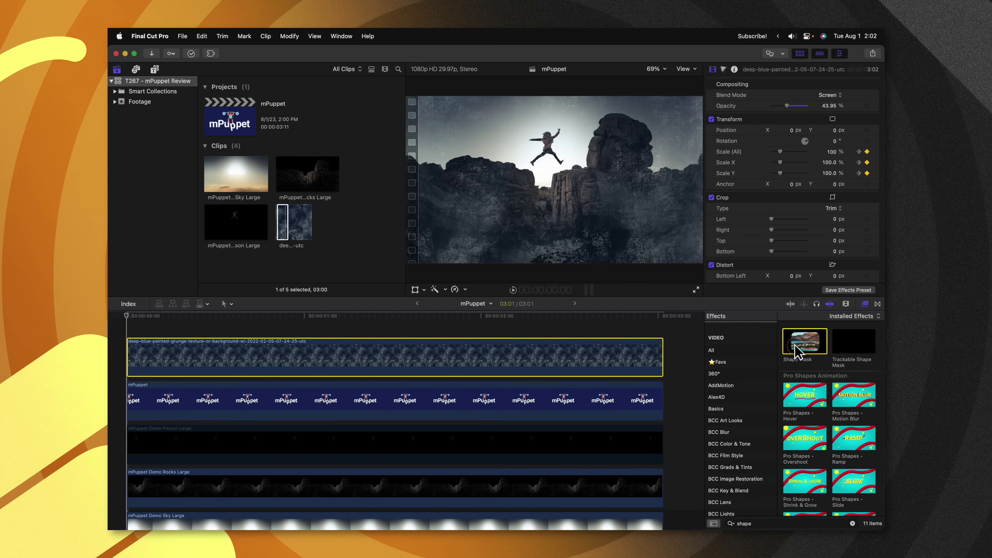
{"action": "left_click_drag", "start_coordinate": [797, 344], "coordinate": [520, 350]}
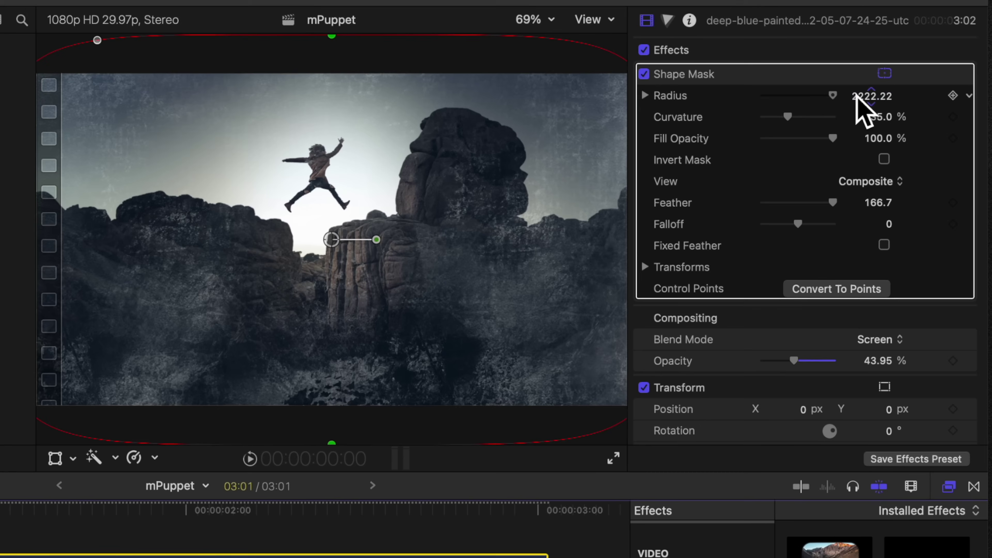
Center an elliptical mask on the person, radius 677, feather 1765.3, and invert it
{"action": "left_click_drag", "start_coordinate": [824, 97], "coordinate": [811, 100]}
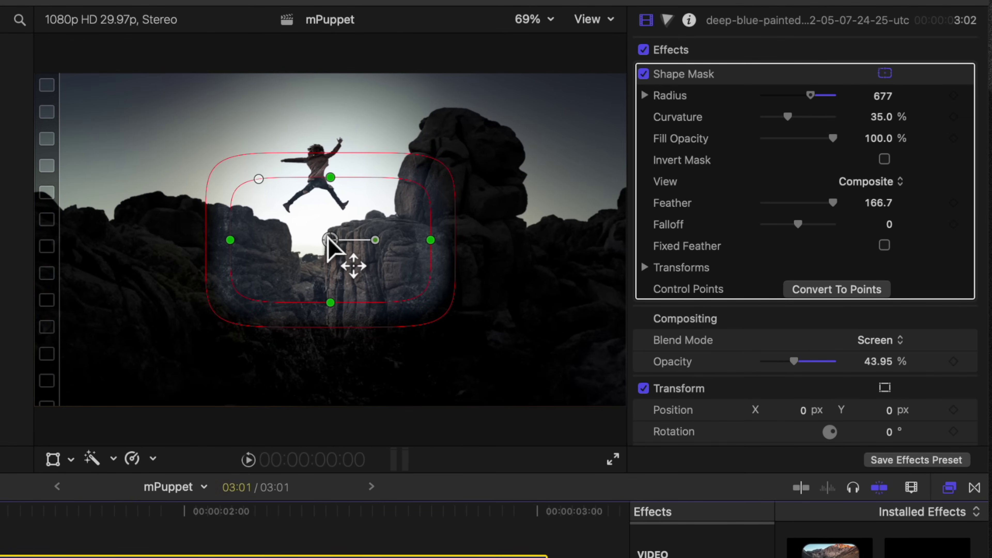
{"action": "left_click_drag", "start_coordinate": [330, 239], "coordinate": [318, 191]}
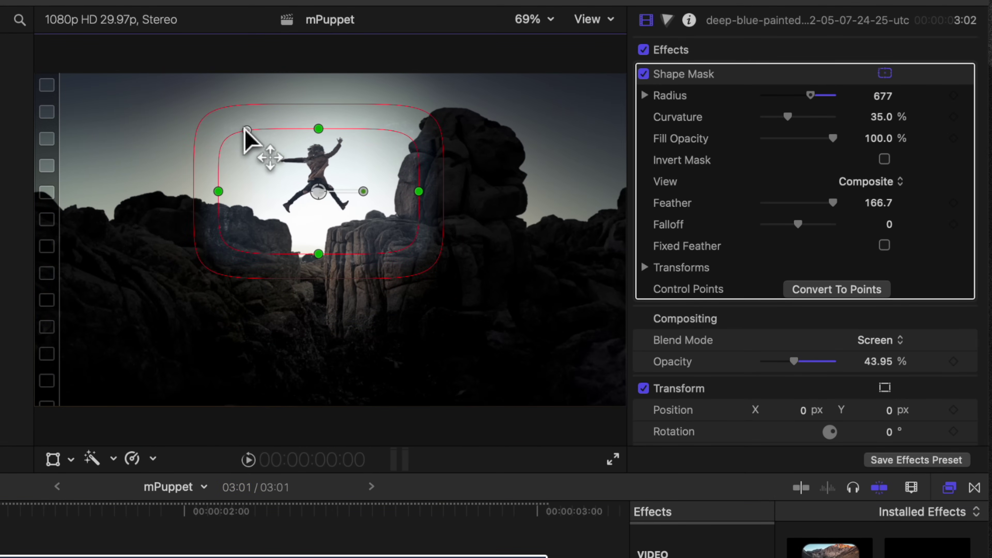
{"action": "left_click_drag", "start_coordinate": [254, 131], "coordinate": [378, 158]}
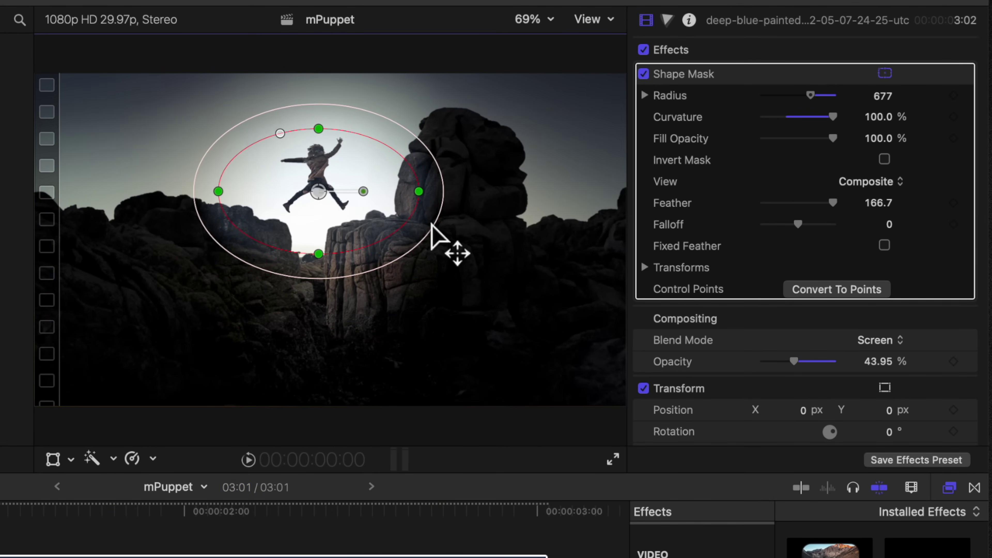
{"action": "left_click_drag", "start_coordinate": [431, 225], "coordinate": [619, 417]}
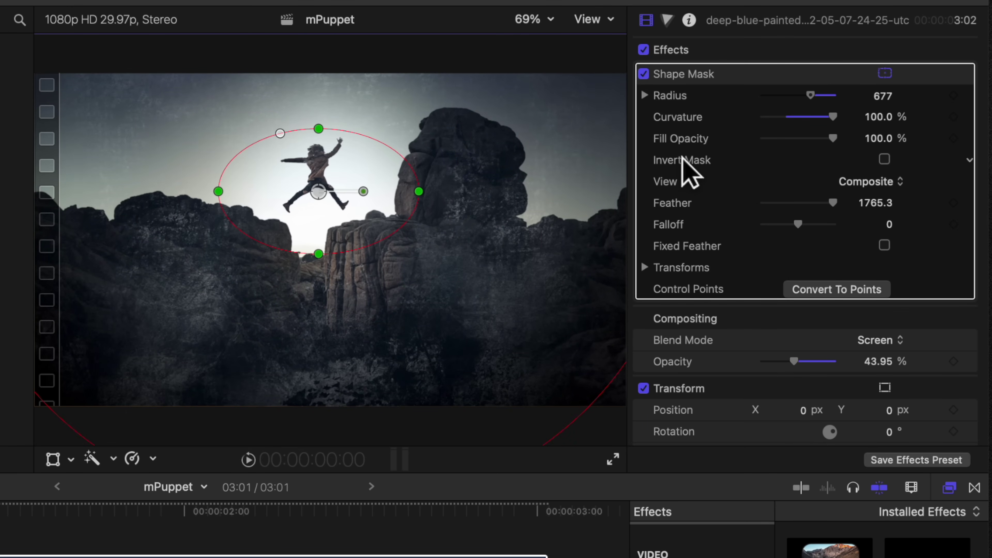
{"action": "left_click", "coordinate": [884, 159]}
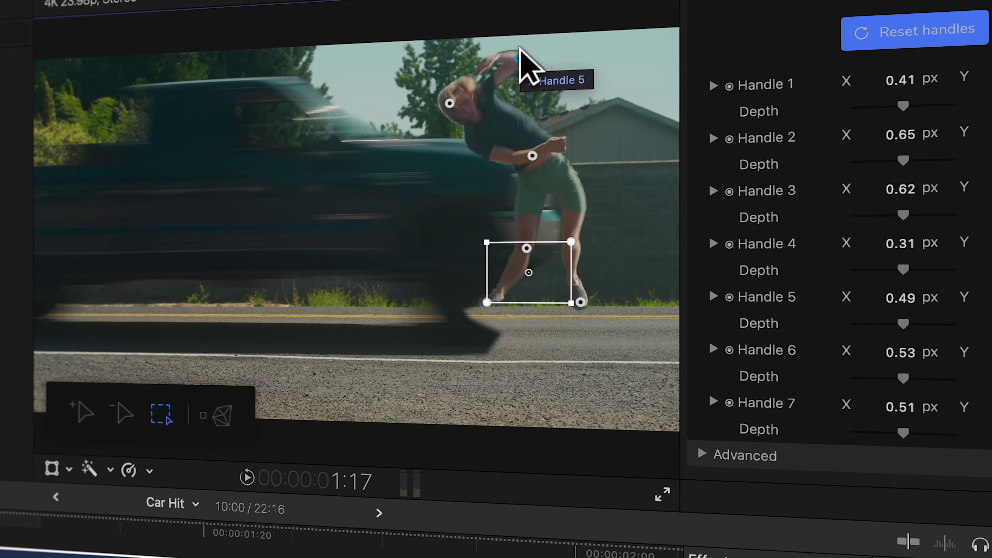
Drag the figure's mPuppet handles so the Car Hit man bends toward the truck
{"action": "left_click_drag", "start_coordinate": [505, 160], "coordinate": [529, 137]}
{"action": "left_click_drag", "start_coordinate": [450, 67], "coordinate": [506, 133]}
{"action": "left_click", "coordinate": [535, 287]}
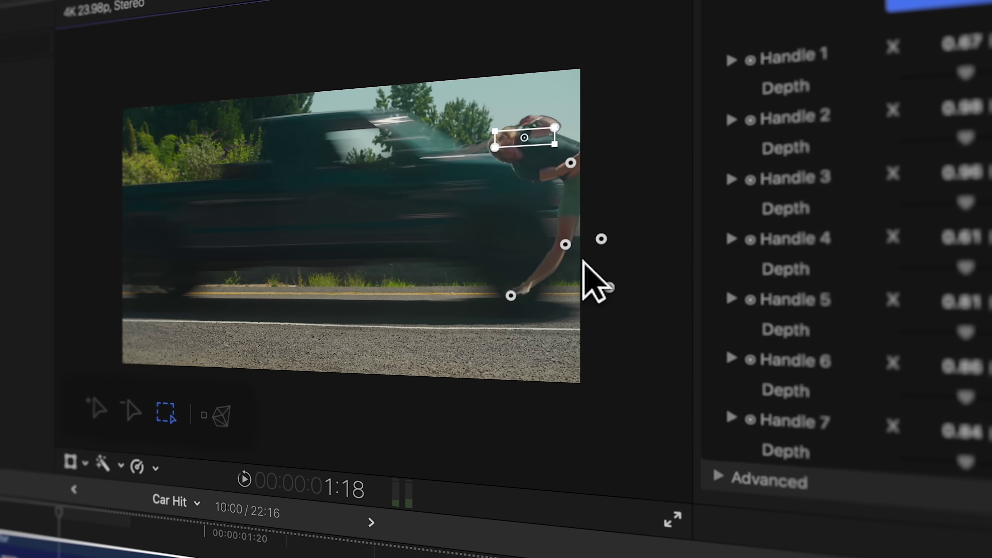